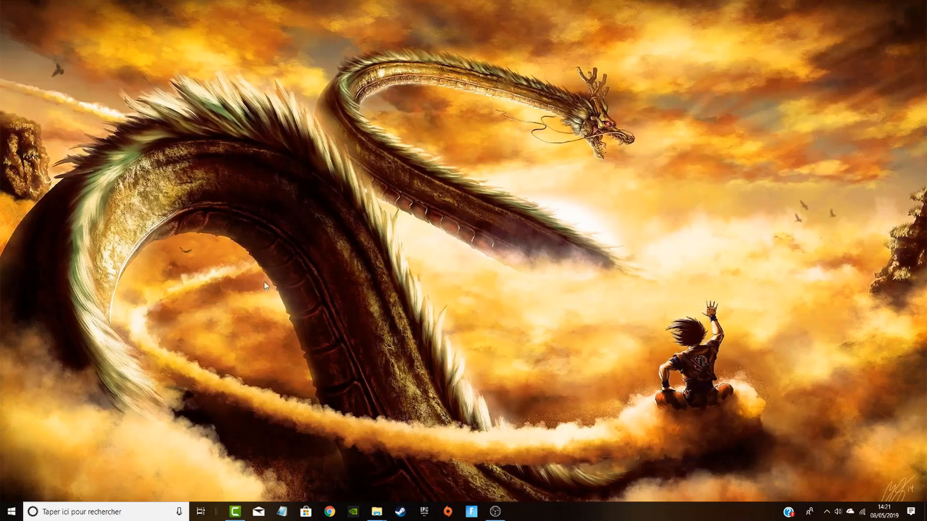
Switch to Camtasia, close the new bureau folder window, and place the Téléchargements window beside the media bin
{"action": "left_click", "coordinate": [240, 516]}
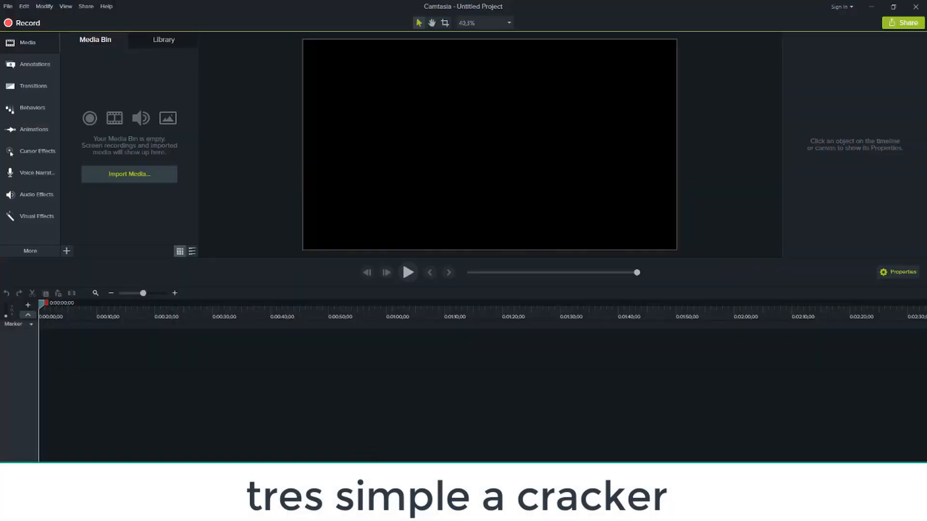
{"action": "mouse_move", "coordinate": [377, 513]}
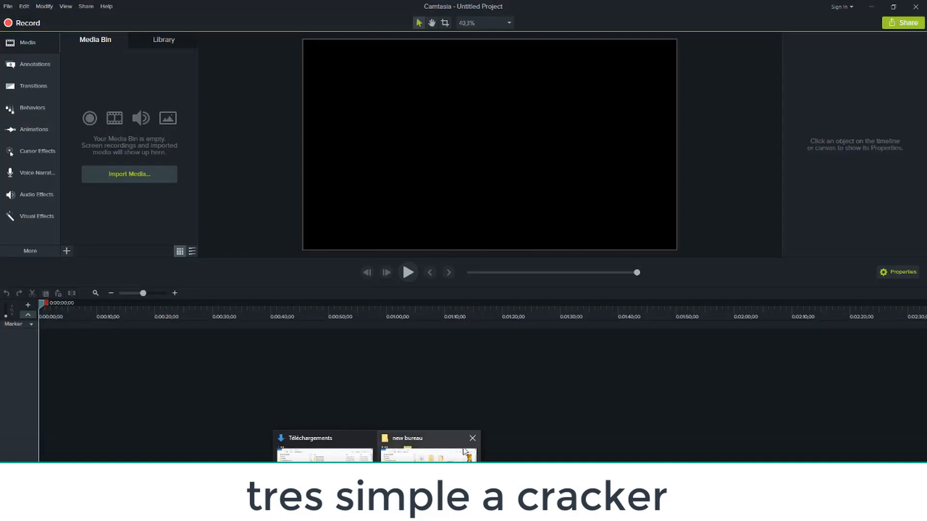
{"action": "left_click", "coordinate": [472, 439]}
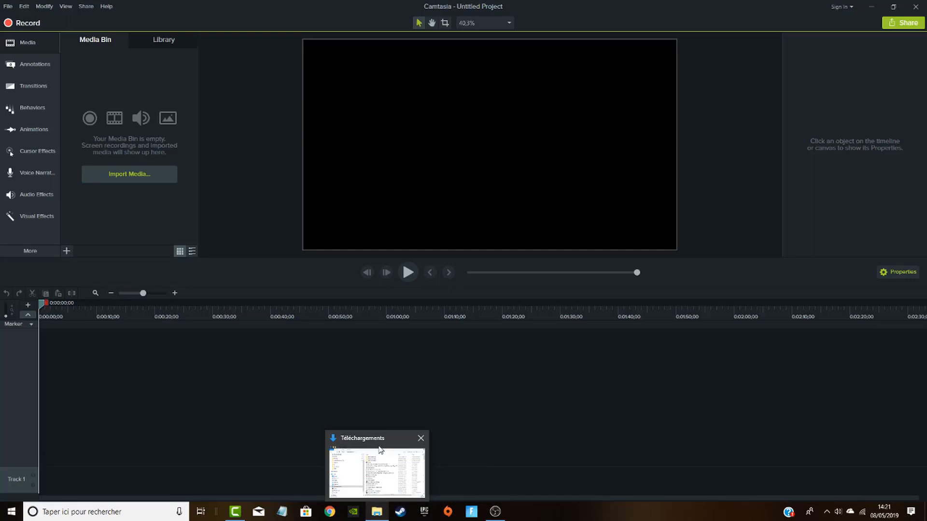
{"action": "left_click", "coordinate": [380, 450]}
{"action": "left_click_drag", "start_coordinate": [334, 184], "coordinate": [719, 201]}
Import the DAYS GONE Nouveau Trailer video and the Epic Action Colossal Trailer Music file into the media bin
{"action": "left_click", "coordinate": [644, 290]}
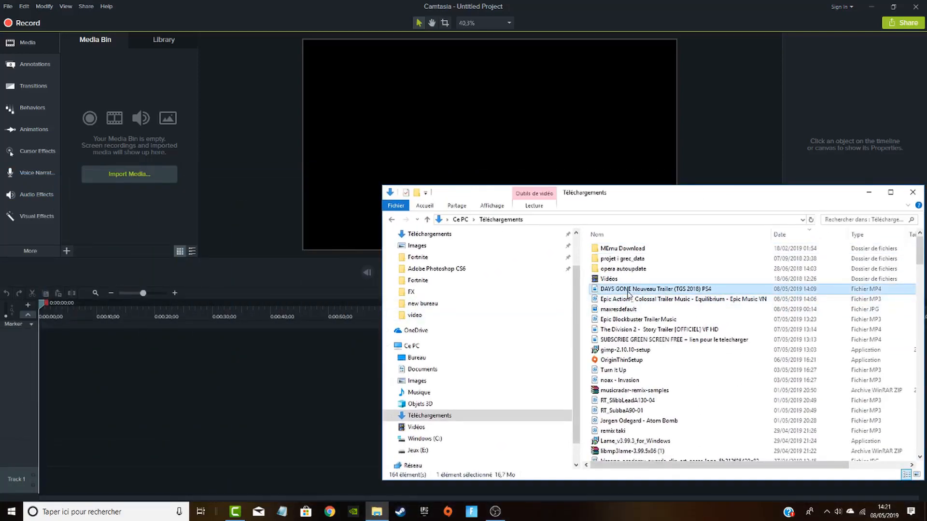
{"action": "left_click_drag", "start_coordinate": [628, 293], "coordinate": [179, 208]}
{"action": "left_click_drag", "start_coordinate": [623, 299], "coordinate": [126, 164]}
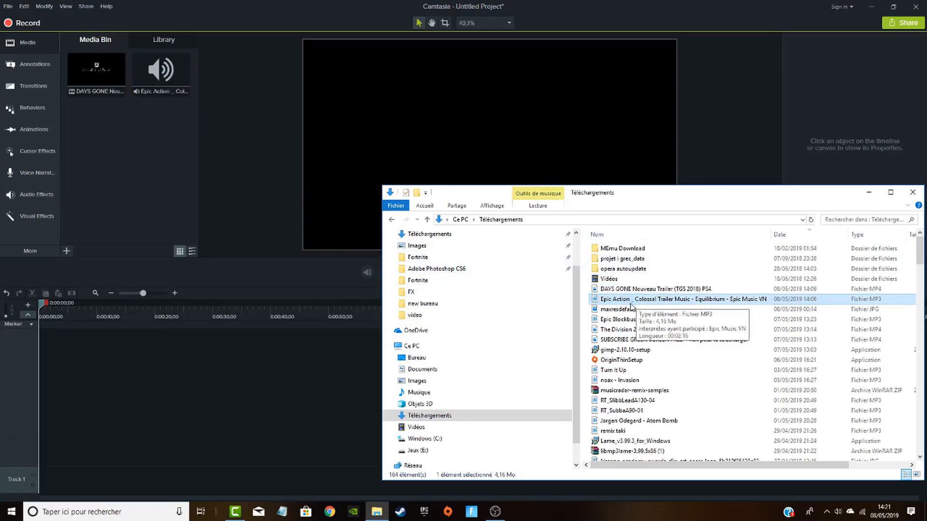
{"action": "left_click", "coordinate": [164, 135]}
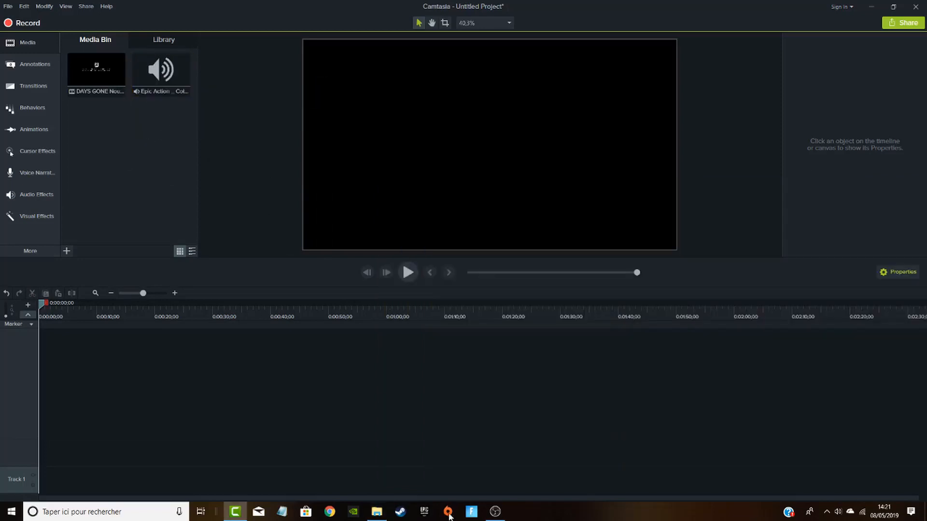
Search the Téléchargements folder for "bug" and import the Green Screen bug TV effect video into the media bin
{"action": "left_click", "coordinate": [376, 512]}
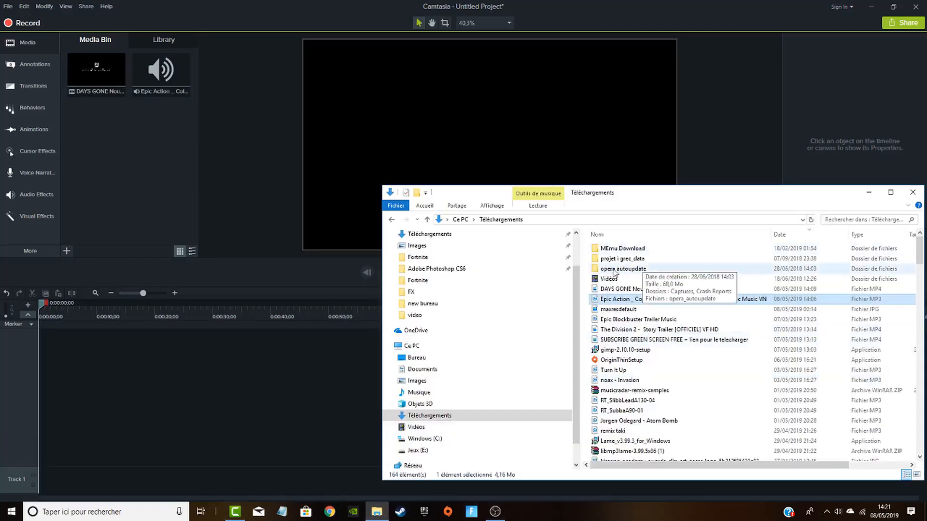
{"action": "scroll", "coordinate": [624, 333], "scroll_direction": "down", "scroll_amount": 2}
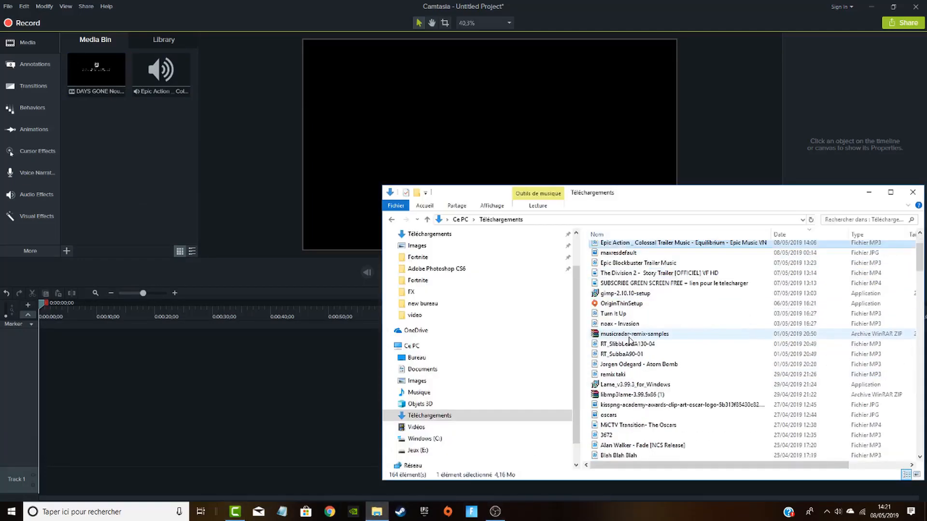
{"action": "scroll", "coordinate": [638, 358], "scroll_direction": "down", "scroll_amount": 3}
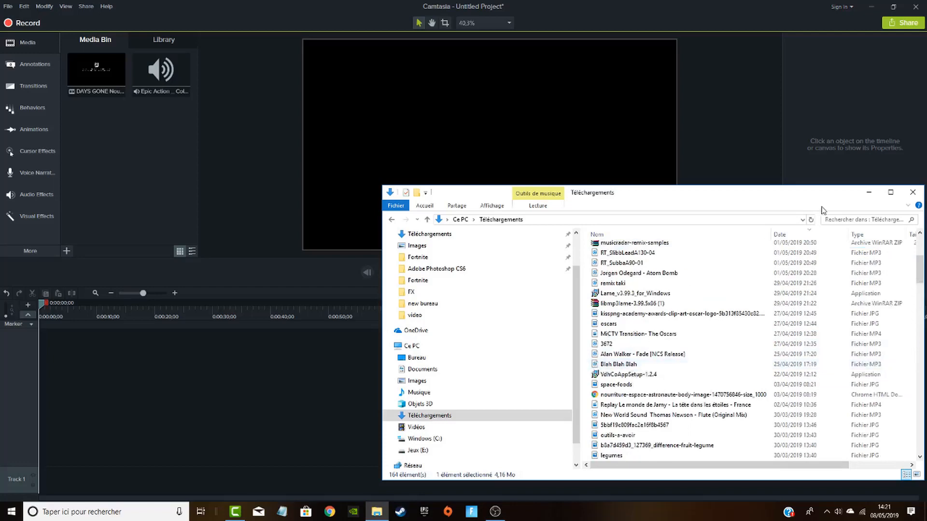
{"action": "left_click", "coordinate": [856, 220]}
{"action": "type", "text": "bug"}
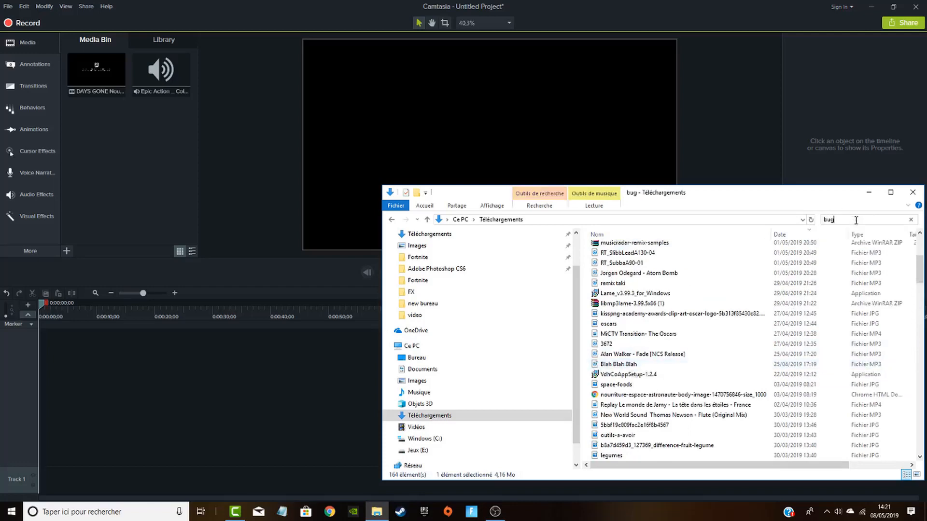
{"action": "left_click_drag", "start_coordinate": [614, 264], "coordinate": [174, 176]}
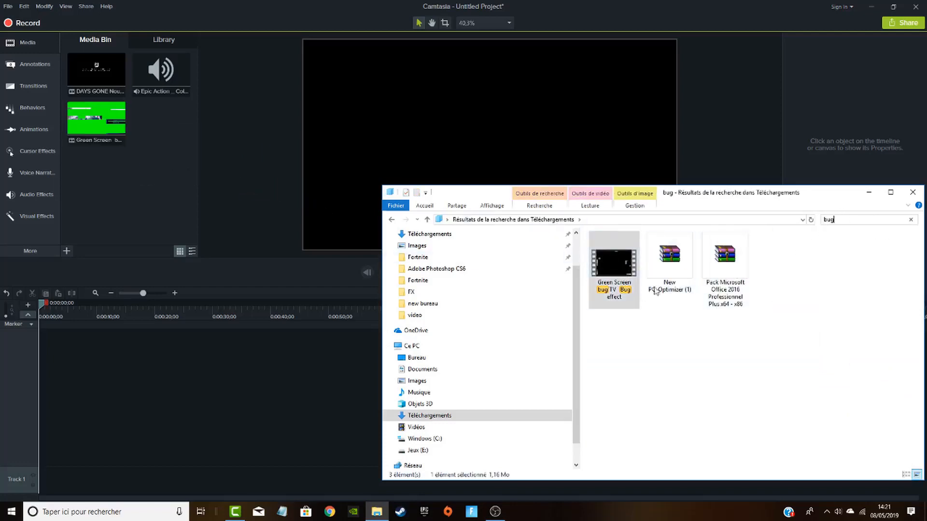
Return to the full Téléchargements list, import the BIP de télé video into the media bin, and close the folder window
{"action": "left_click", "coordinate": [391, 220]}
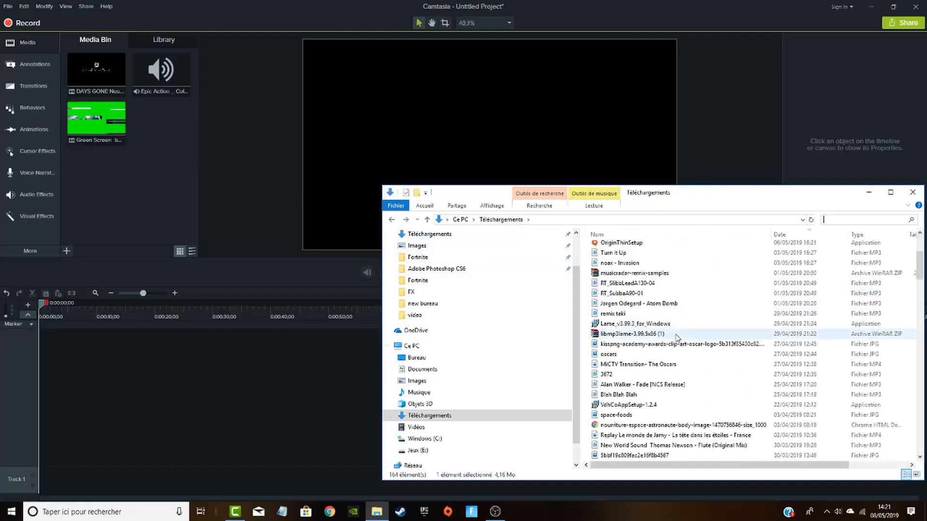
{"action": "scroll", "coordinate": [678, 338], "scroll_direction": "down", "scroll_amount": 20}
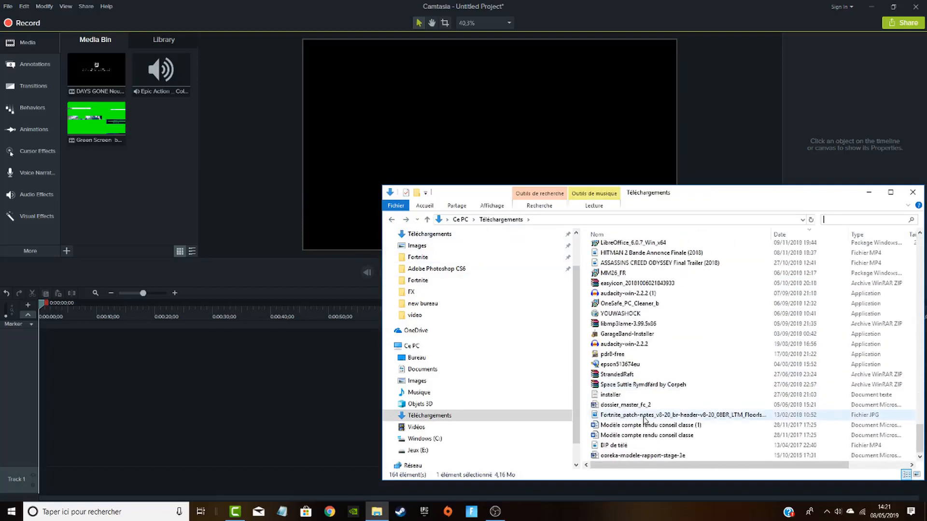
{"action": "left_click_drag", "start_coordinate": [614, 445], "coordinate": [215, 159]}
{"action": "left_click", "coordinate": [913, 192]}
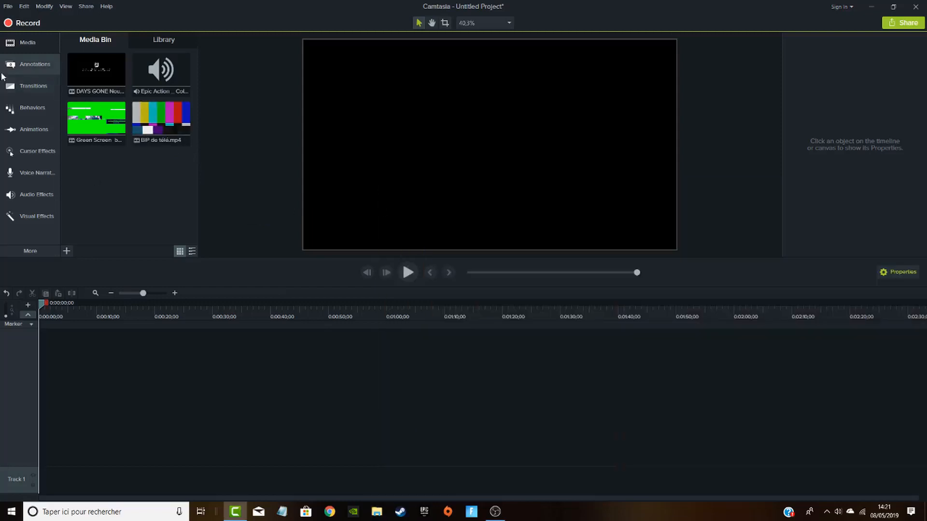
Place the Epic Action music at the start of Track 2, preview its opening, and return the playhead to the start
{"action": "left_click_drag", "start_coordinate": [162, 70], "coordinate": [41, 448]}
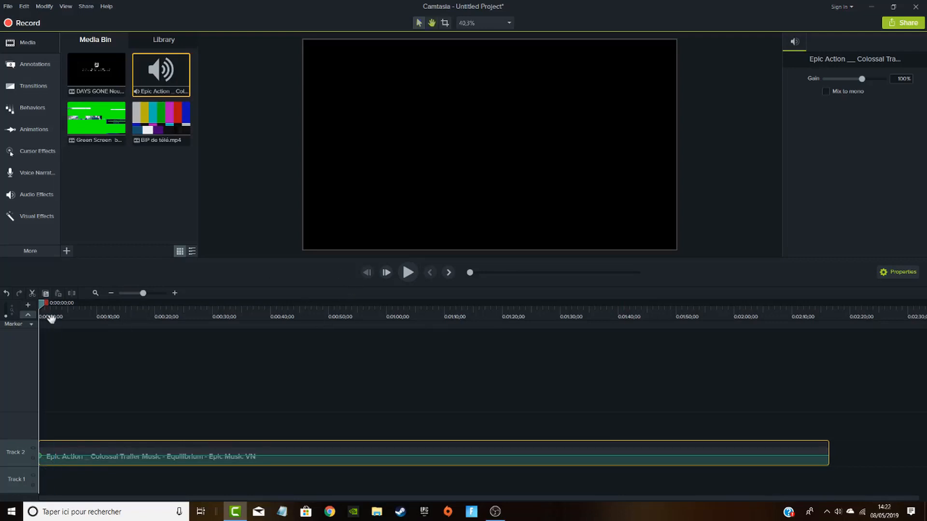
{"action": "key", "text": "space"}
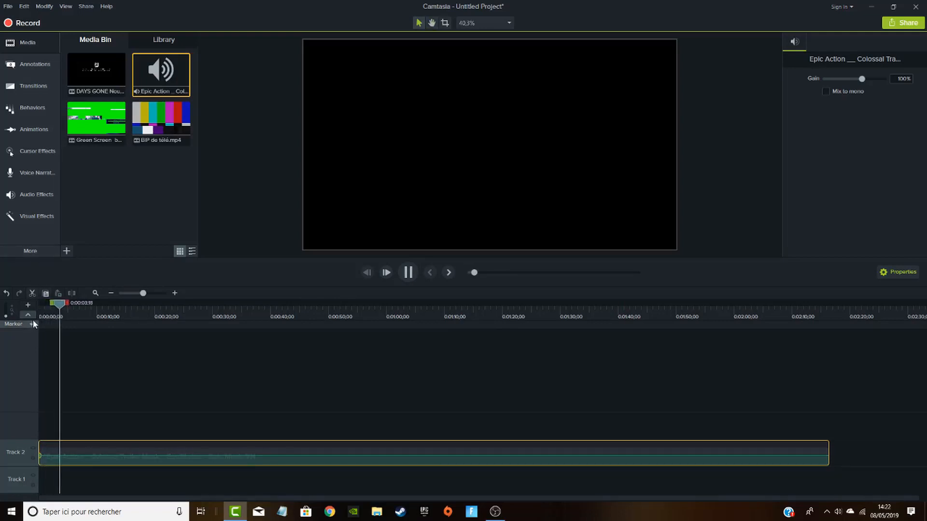
{"action": "key", "text": "space"}
{"action": "key", "text": "ctrl+Home"}
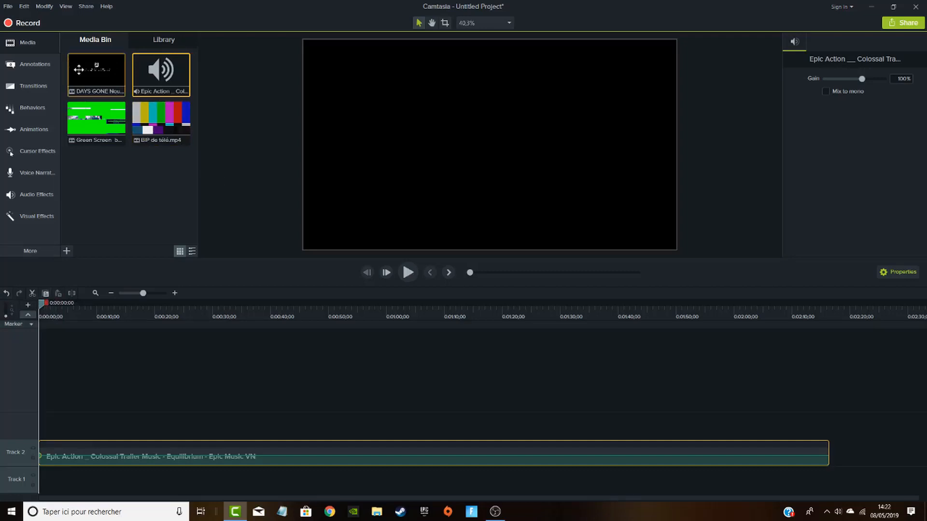
Place the DAYS GONE trailer on Track 2 after the music and split it at about 0:02:28
{"action": "left_click_drag", "start_coordinate": [99, 67], "coordinate": [843, 460]}
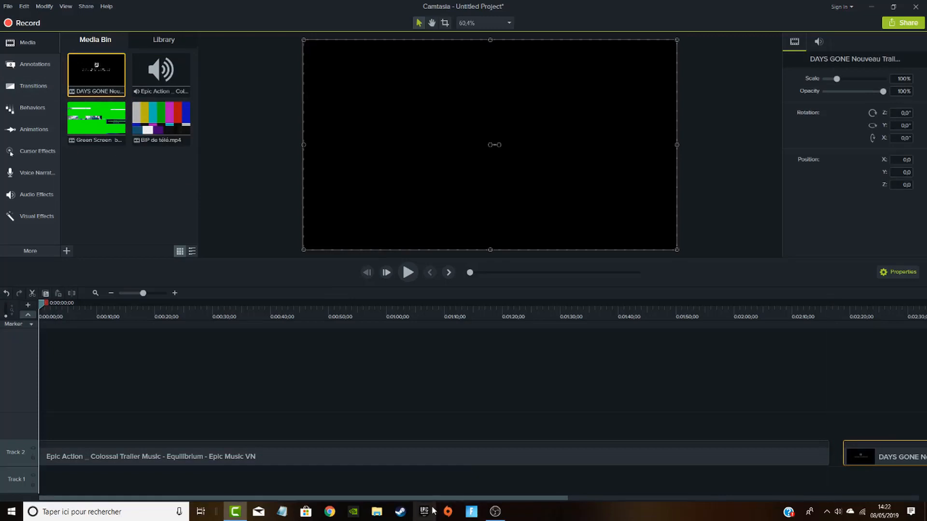
{"action": "left_click_drag", "start_coordinate": [424, 499], "coordinate": [742, 501]}
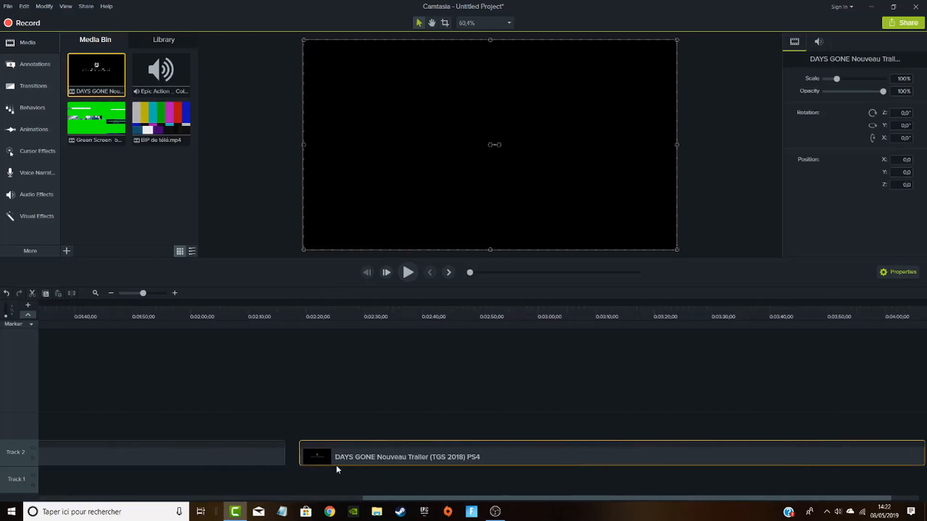
{"action": "left_click", "coordinate": [301, 458]}
{"action": "left_click_drag", "start_coordinate": [299, 304], "coordinate": [354, 314]}
{"action": "left_click", "coordinate": [366, 274]}
{"action": "left_click", "coordinate": [367, 274]}
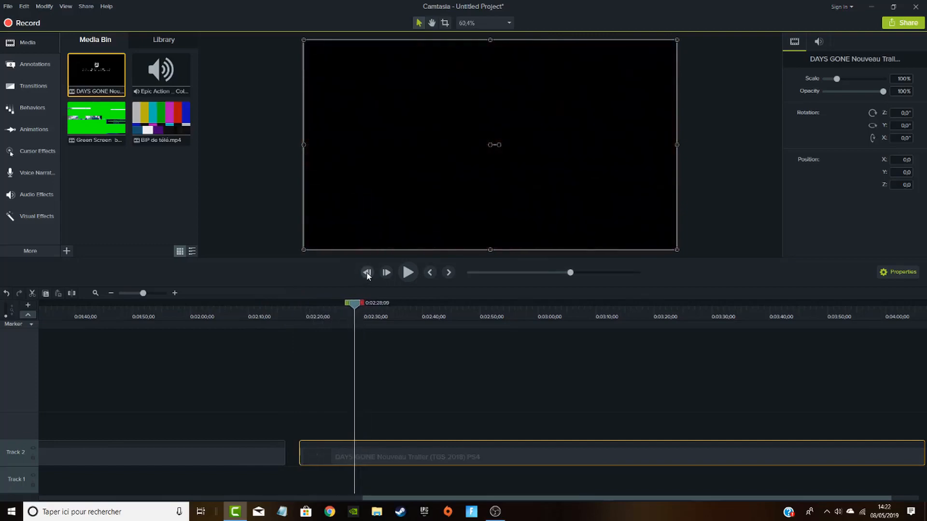
{"action": "left_click", "coordinate": [386, 273]}
{"action": "left_click", "coordinate": [70, 295]}
Find the end of the screaming creature shot frame by frame and split the trailer at 0:02:32;04
{"action": "left_click_drag", "start_coordinate": [353, 302], "coordinate": [375, 309]}
{"action": "left_click", "coordinate": [386, 274]}
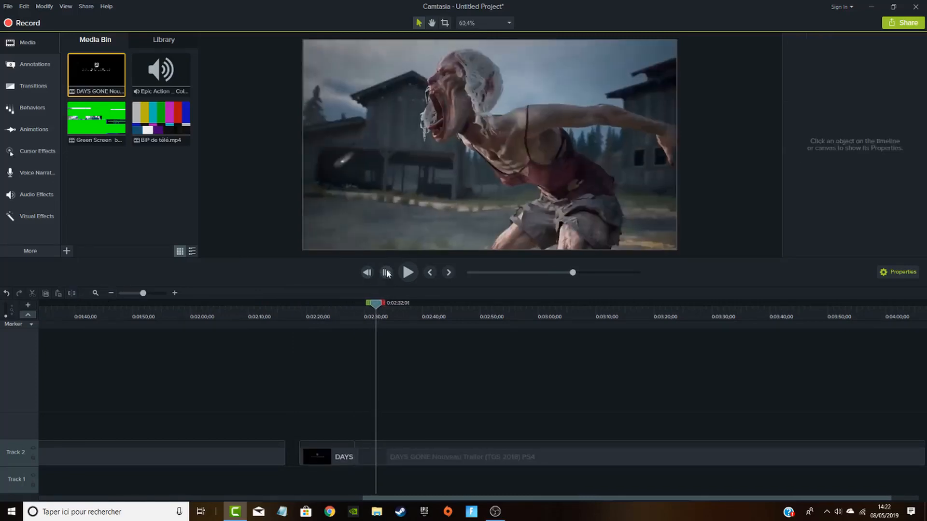
{"action": "left_click", "coordinate": [387, 273]}
{"action": "left_click", "coordinate": [386, 274]}
{"action": "left_click", "coordinate": [386, 273]}
{"action": "left_click", "coordinate": [386, 273]}
{"action": "left_click", "coordinate": [369, 274]}
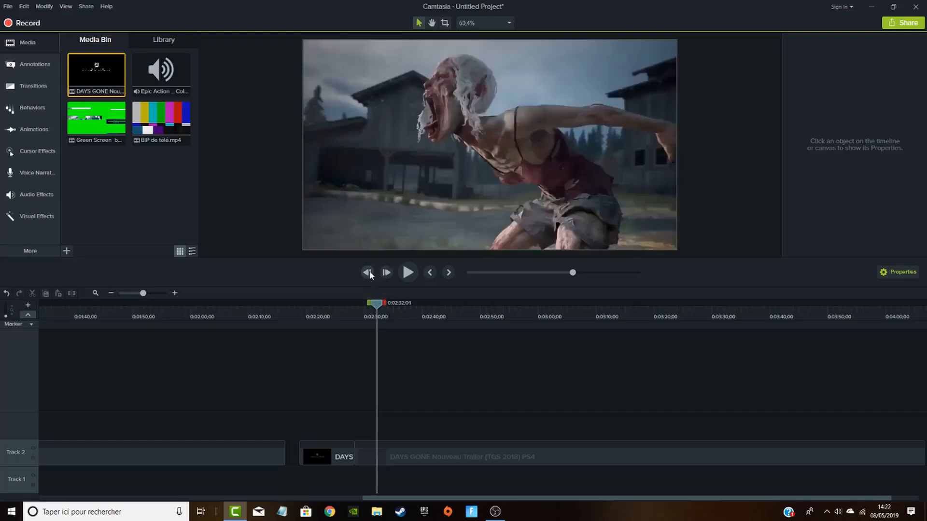
{"action": "left_click", "coordinate": [396, 457]}
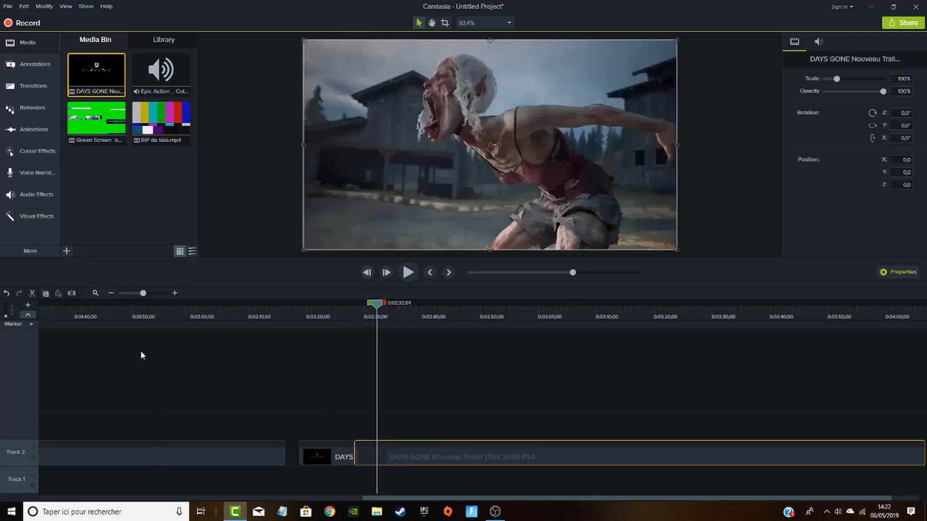
Delete the trailer's opening piece and move the long remaining piece further along Track 2, away from the short clip
{"action": "left_click", "coordinate": [344, 462]}
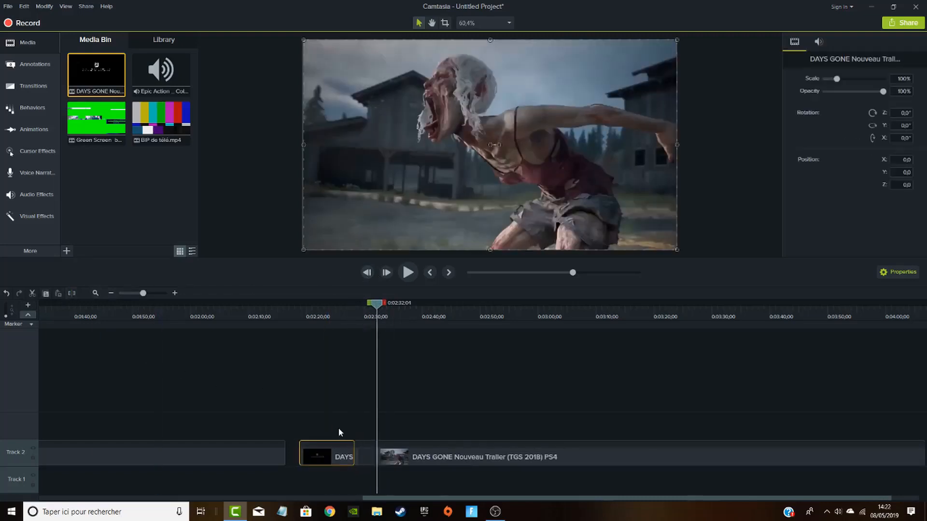
{"action": "key", "text": "Delete"}
{"action": "left_click_drag", "start_coordinate": [498, 459], "coordinate": [722, 462]}
Preview the short clip and set the audio gain of both the short clip and the remaining trailer clip to 0%
{"action": "left_click", "coordinate": [358, 454]}
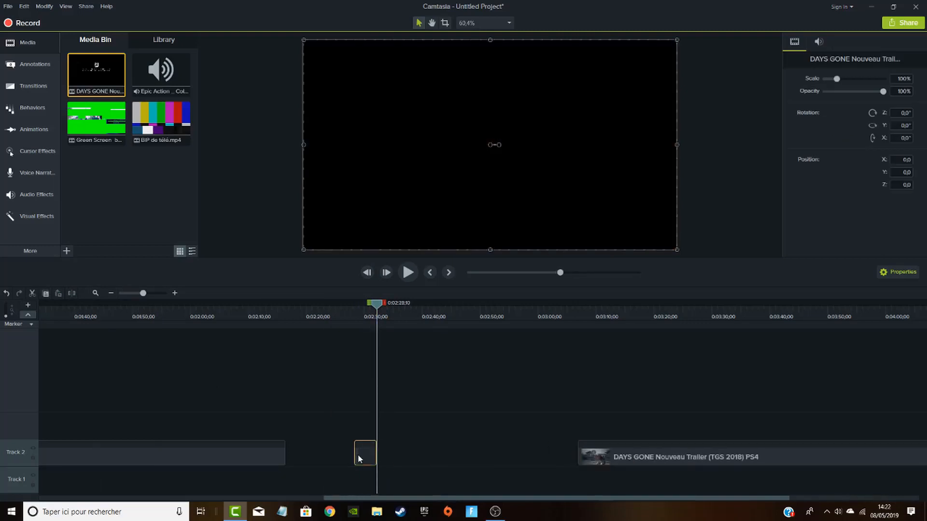
{"action": "key", "text": "space"}
{"action": "key", "text": "space"}
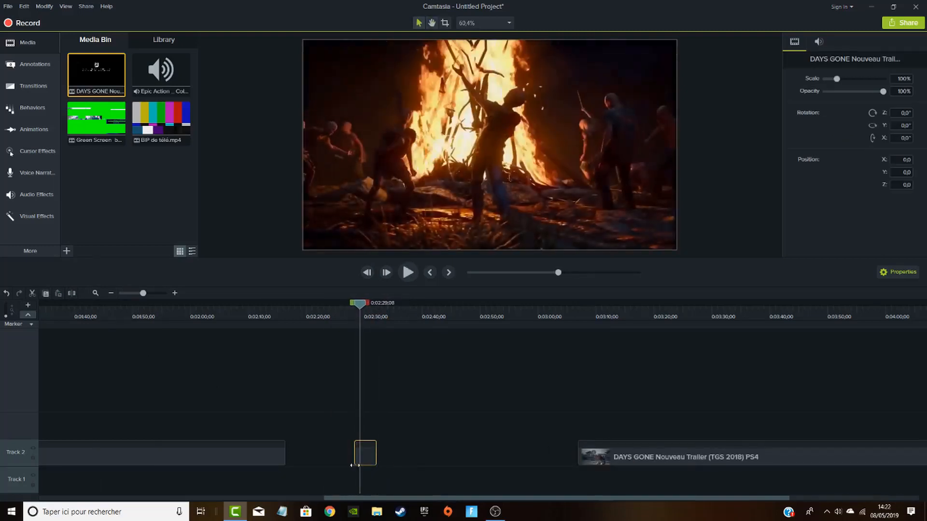
{"action": "left_click", "coordinate": [824, 46]}
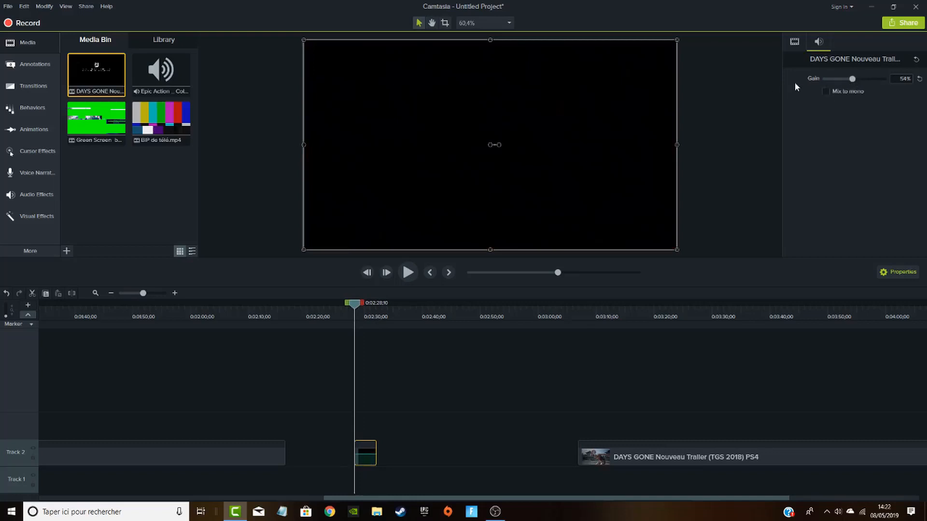
{"action": "left_click_drag", "start_coordinate": [851, 80], "coordinate": [841, 83]}
{"action": "left_click_drag", "start_coordinate": [345, 314], "coordinate": [599, 357]}
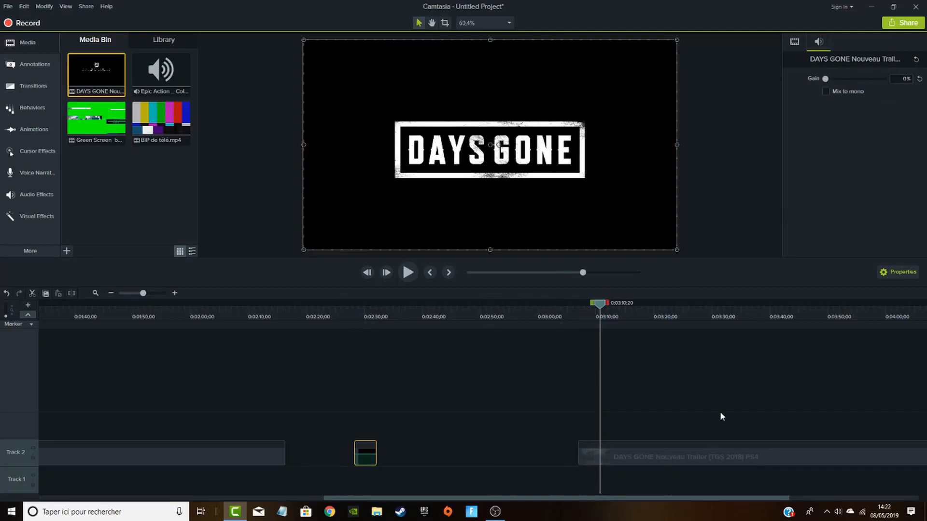
{"action": "left_click", "coordinate": [716, 458]}
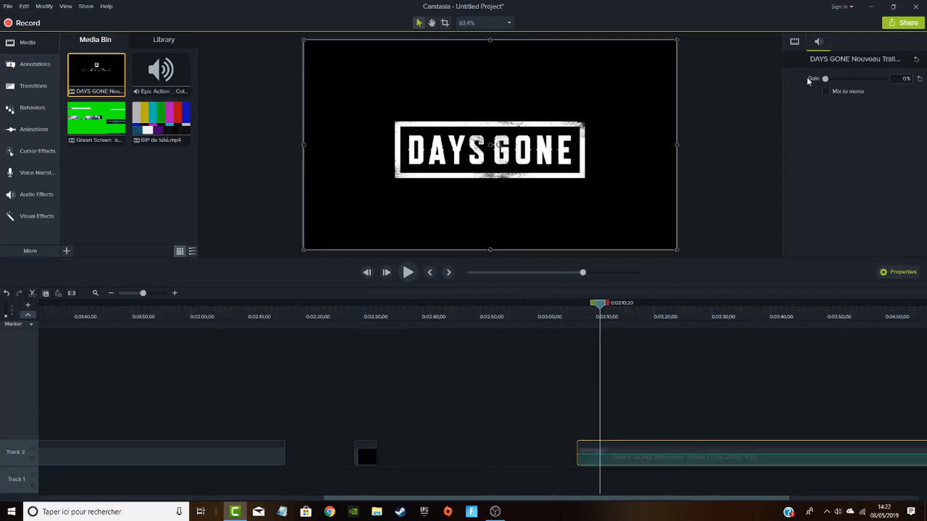
Preview the short trailer clip and move it to the start of Track 1, beneath the music
{"action": "left_click", "coordinate": [370, 458]}
{"action": "key", "text": "space"}
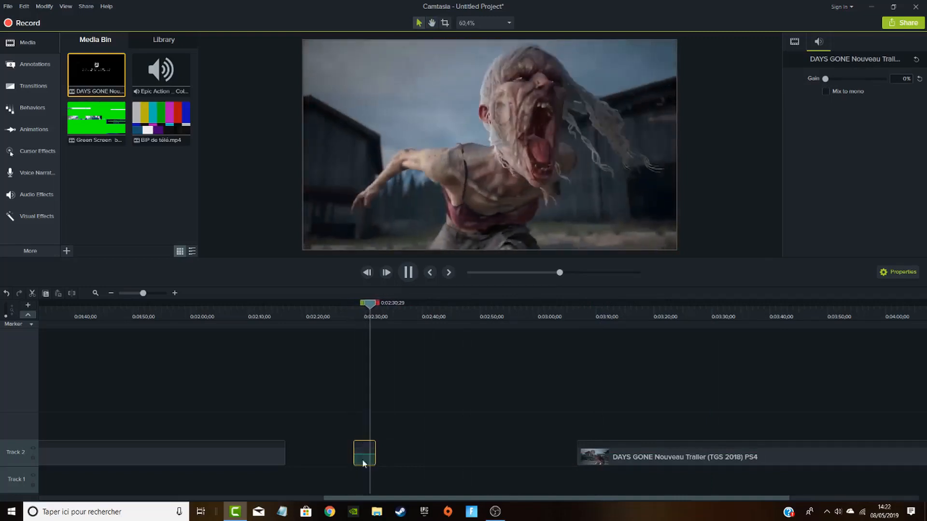
{"action": "key", "text": "space"}
{"action": "left_click_drag", "start_coordinate": [364, 461], "coordinate": [44, 487]}
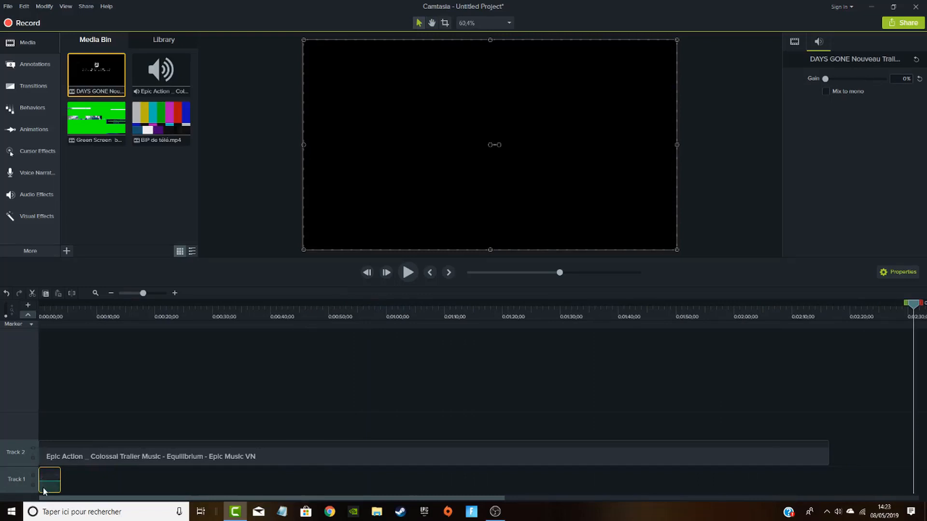
Play the timeline from the start to check the short clip against the music, return the playhead, and select the music clip
{"action": "key", "text": "ctrl+Home"}
{"action": "key", "text": "space"}
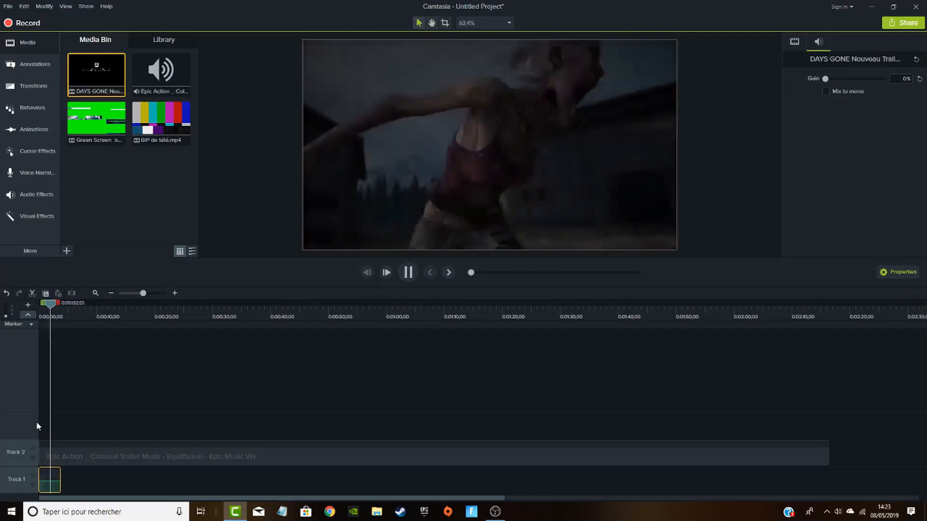
{"action": "key", "text": "space"}
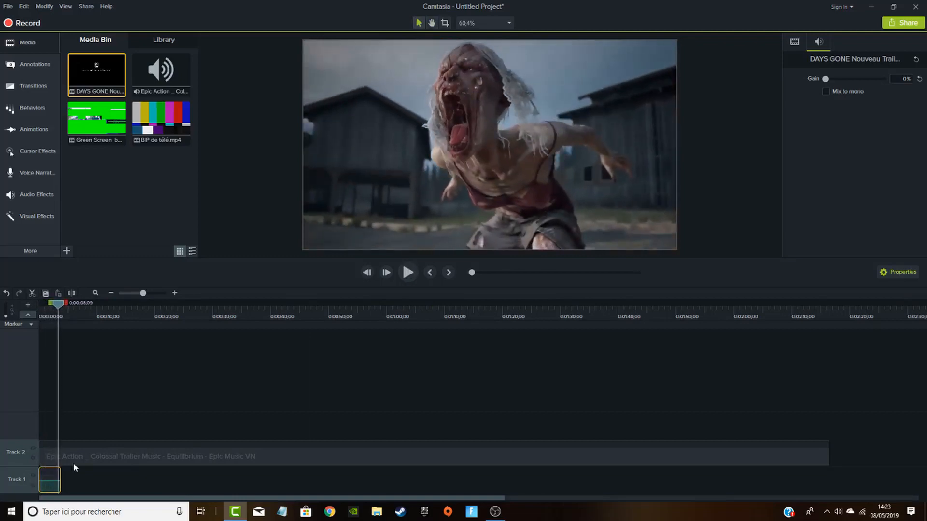
{"action": "left_click_drag", "start_coordinate": [59, 303], "coordinate": [41, 303]}
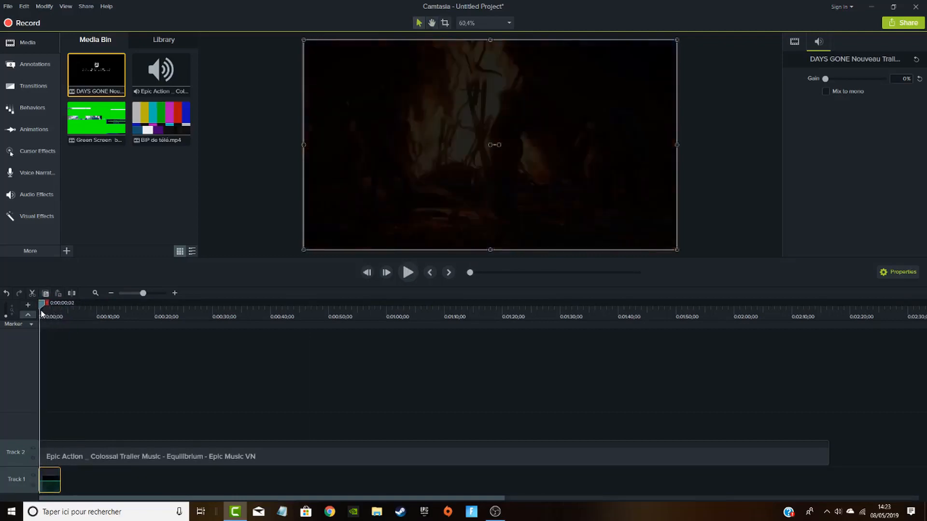
{"action": "left_click", "coordinate": [92, 464]}
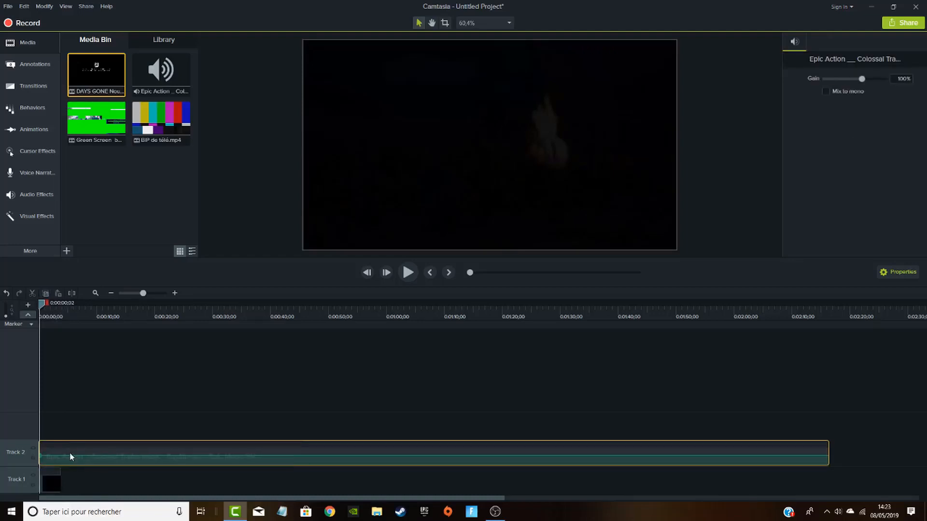
Delete the music clip from Track 2 and place the Epic Action music at the start of Track 2 again
{"action": "mouse_move", "coordinate": [69, 454]}
{"action": "left_mouse_down"}
{"action": "mouse_move", "coordinate": [68, 428]}
{"action": "mouse_move", "coordinate": [68, 452]}
{"action": "left_mouse_up"}
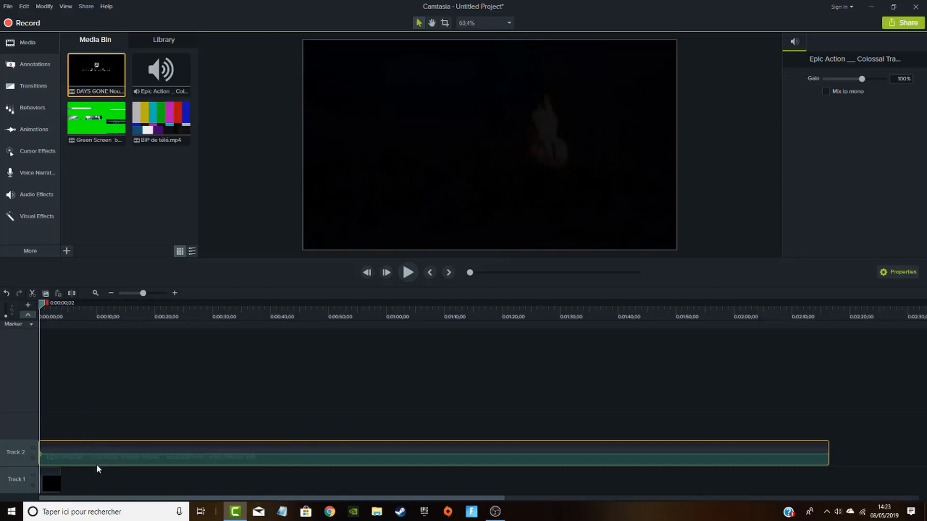
{"action": "left_click_drag", "start_coordinate": [96, 464], "coordinate": [169, 472]}
{"action": "key", "text": "Delete"}
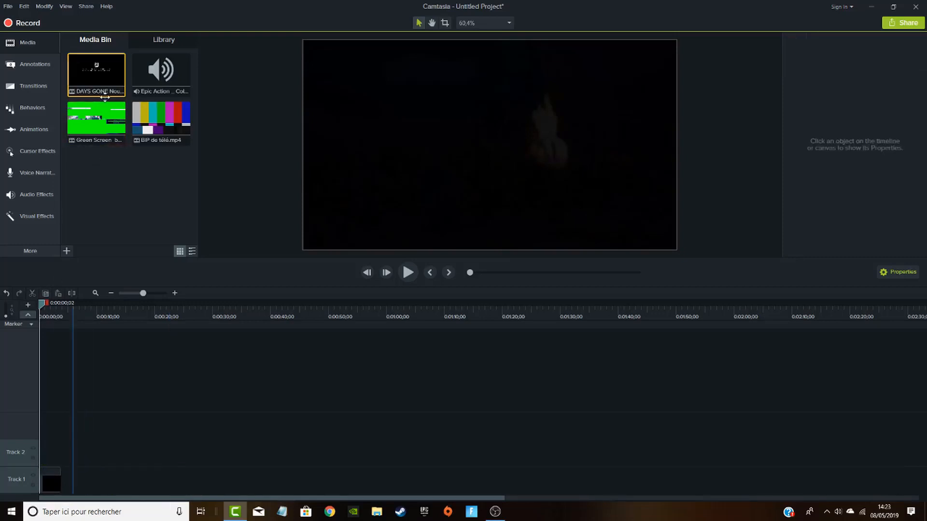
{"action": "left_click_drag", "start_coordinate": [152, 83], "coordinate": [54, 456]}
{"action": "key", "text": "space"}
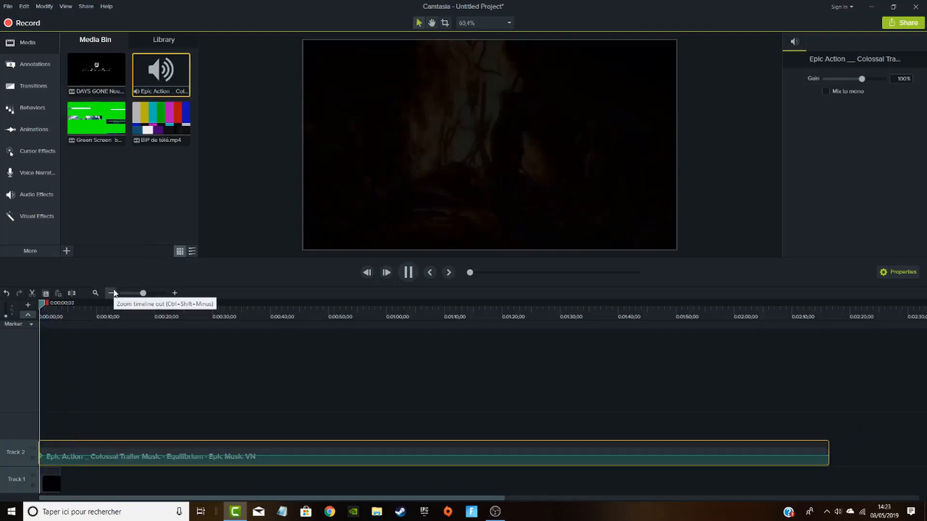
{"action": "key", "text": "space"}
Move the short trailer clip aside, play the music alone from the start to locate the first beat, and return the clip to the start of Track 1
{"action": "left_click_drag", "start_coordinate": [42, 478], "coordinate": [198, 483]}
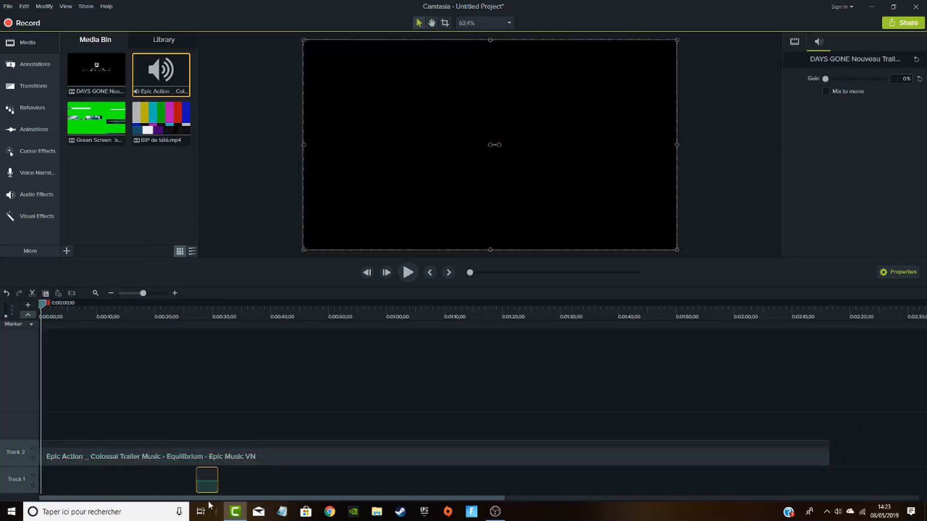
{"action": "left_click", "coordinate": [42, 309]}
{"action": "left_click", "coordinate": [40, 306]}
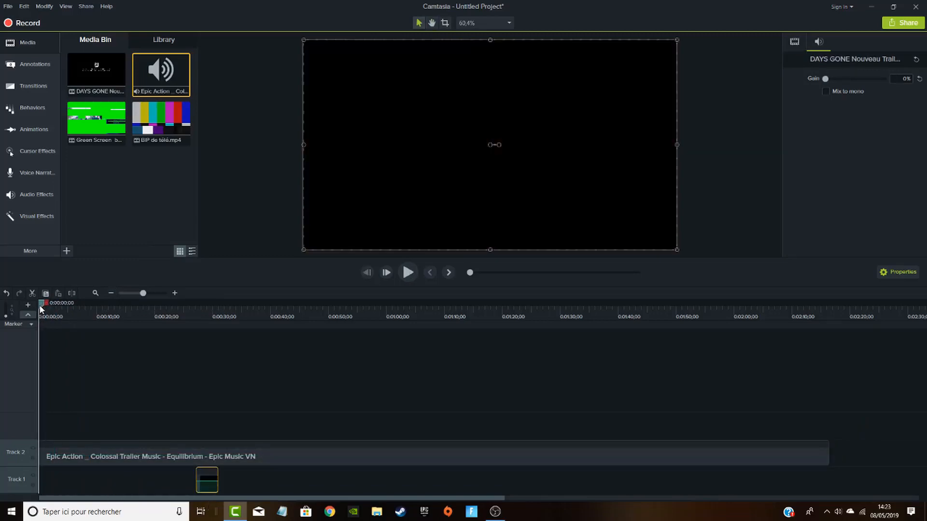
{"action": "key", "text": "space"}
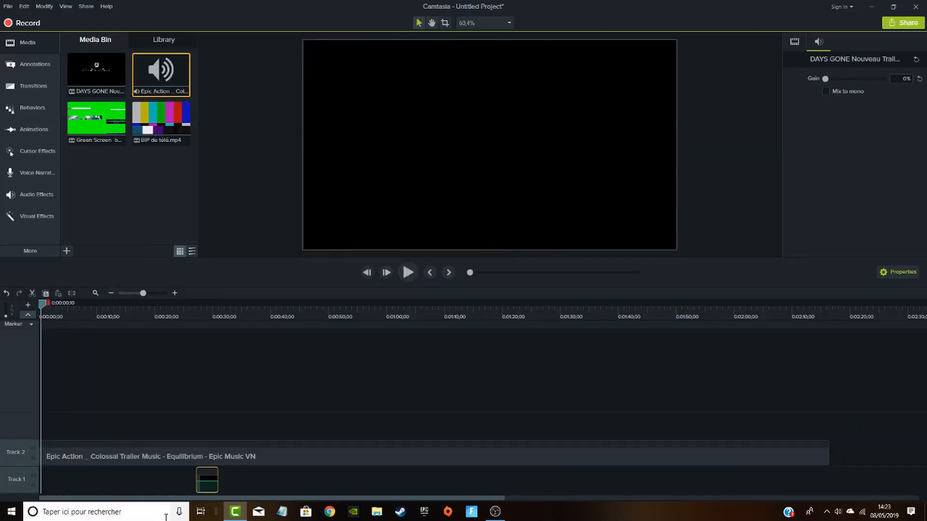
{"action": "left_click_drag", "start_coordinate": [202, 487], "coordinate": [35, 481]}
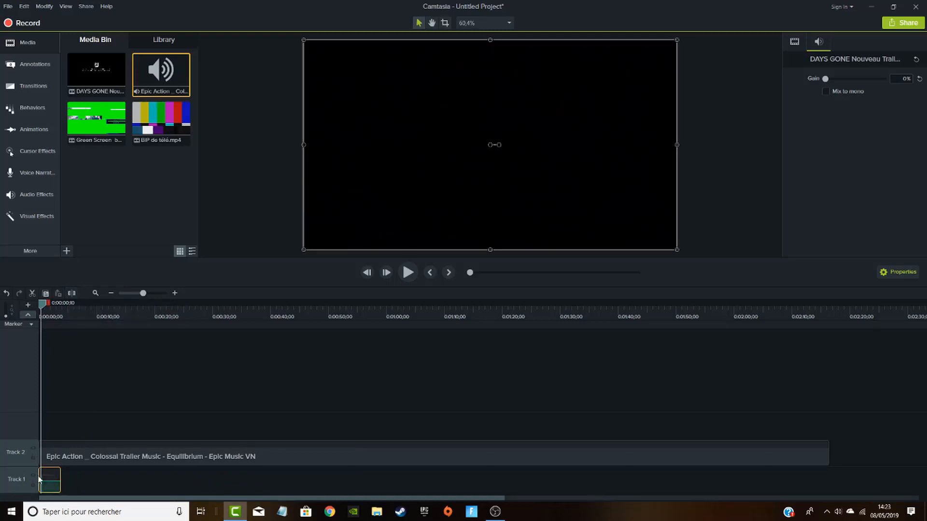
Trim the black start off the short trailer clip, split it at 0;00;00;10, and nudge the second piece slightly away
{"action": "left_click_drag", "start_coordinate": [39, 480], "coordinate": [37, 492]}
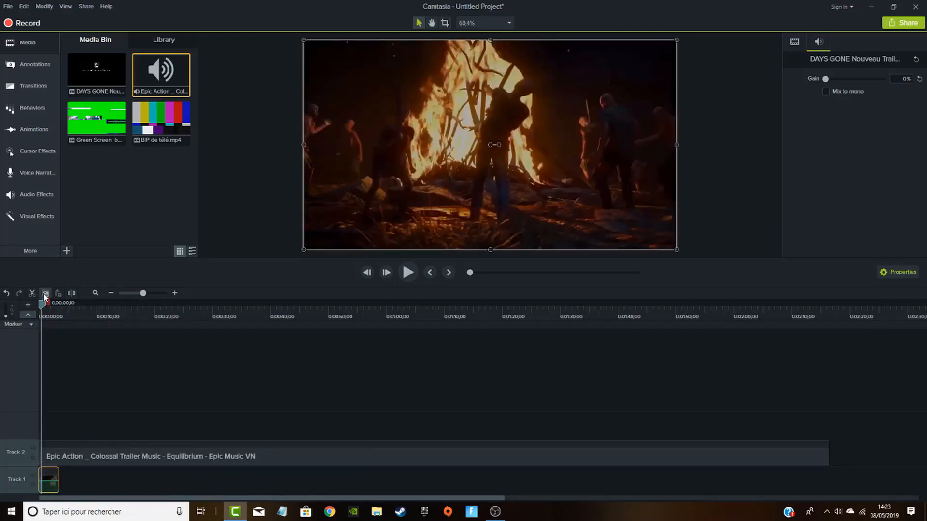
{"action": "left_click", "coordinate": [42, 316]}
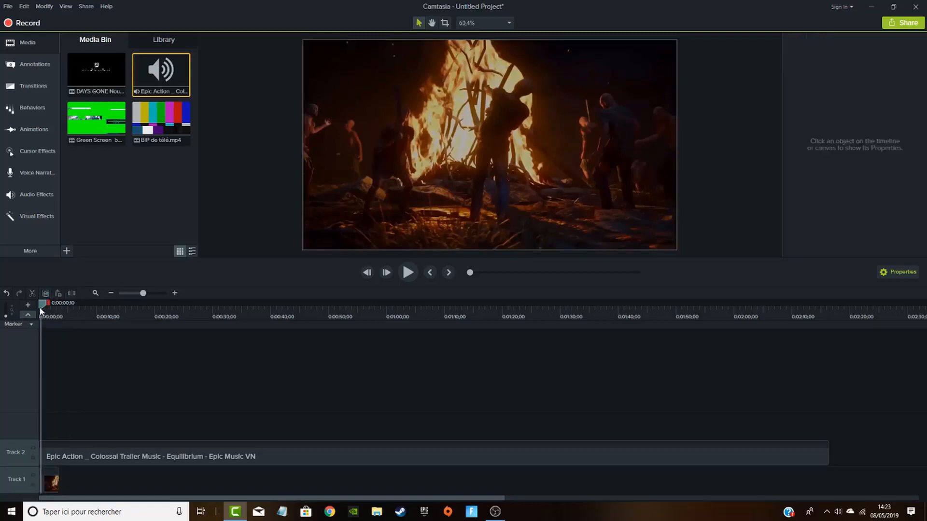
{"action": "left_click", "coordinate": [51, 485]}
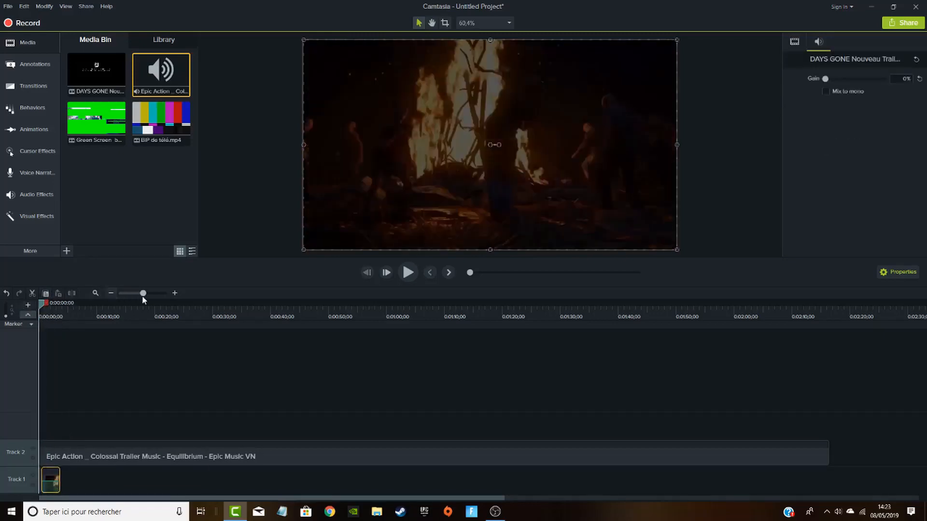
Shift the second piece further along Track 1 to leave a short black gap, playing it back to match the music
{"action": "left_click_drag", "start_coordinate": [144, 294], "coordinate": [148, 293]}
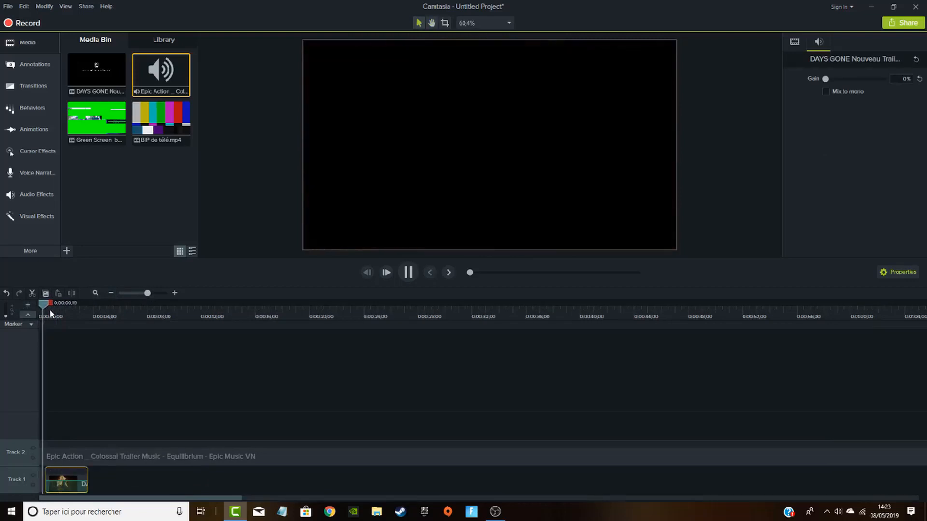
{"action": "key", "text": "space"}
{"action": "left_click_drag", "start_coordinate": [58, 488], "coordinate": [60, 487]}
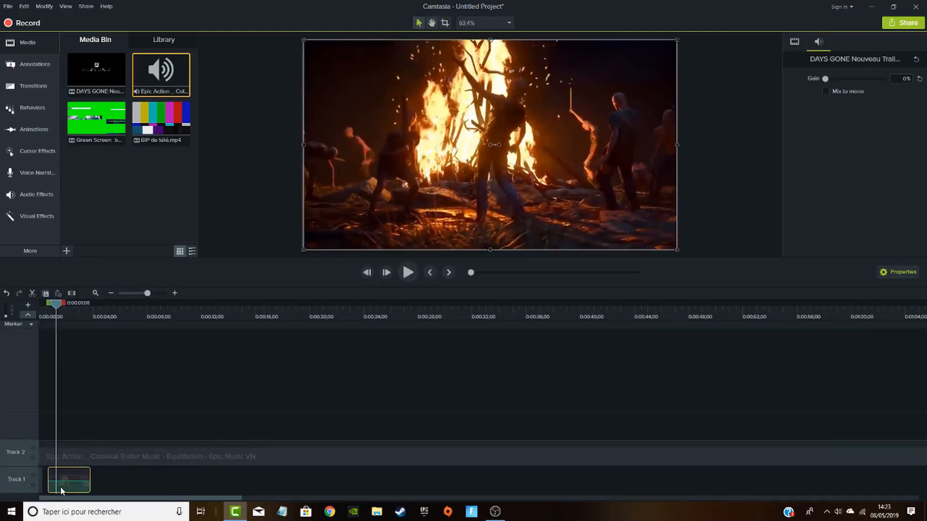
{"action": "key", "text": "space"}
{"action": "mouse_move", "coordinate": [55, 305]}
{"action": "left_mouse_down"}
{"action": "mouse_move", "coordinate": [16, 318]}
{"action": "mouse_move", "coordinate": [50, 304]}
{"action": "left_mouse_up"}
{"action": "key", "text": "space"}
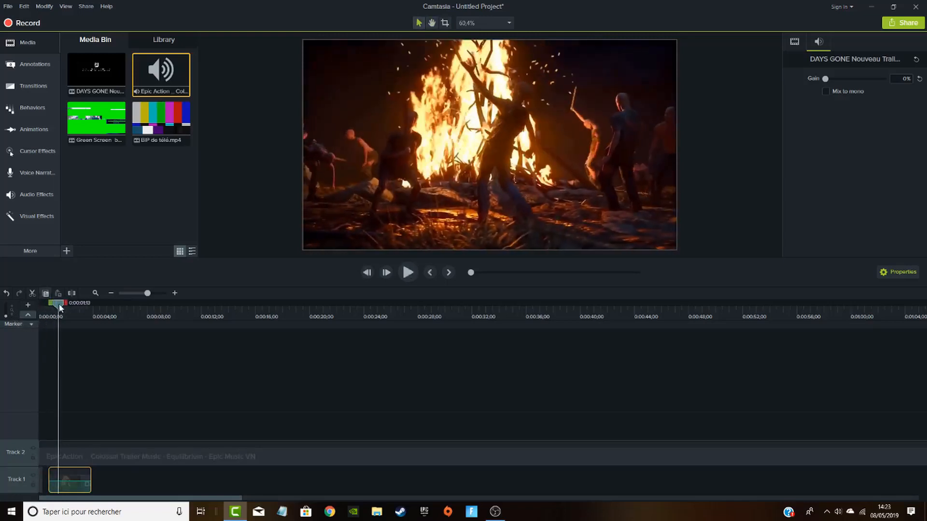
{"action": "key", "text": "space"}
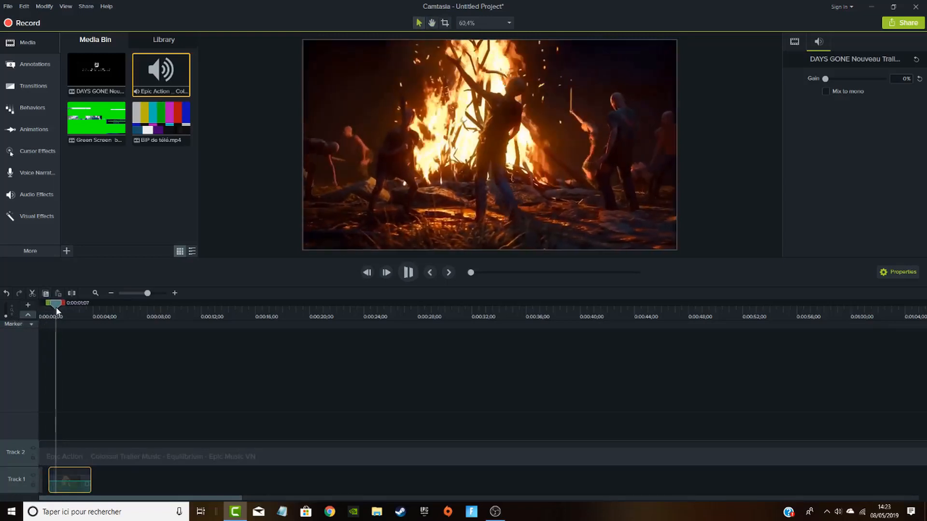
{"action": "key", "text": "space"}
Split the second piece at about 0;00;01;05 and move the remainder along Track 1 to start at about 0;00;01;19
{"action": "left_click_drag", "start_coordinate": [57, 307], "coordinate": [56, 308]}
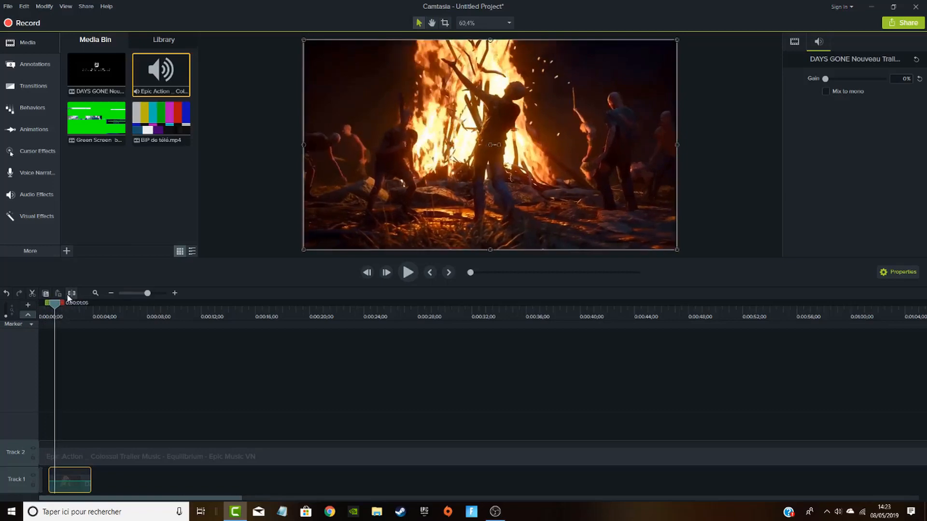
{"action": "left_click", "coordinate": [71, 293]}
{"action": "left_click_drag", "start_coordinate": [70, 486], "coordinate": [77, 485]}
Play the timeline from the start and again from the third piece to check the cuts against the music
{"action": "left_click_drag", "start_coordinate": [55, 307], "coordinate": [3, 319]}
{"action": "key", "text": "space"}
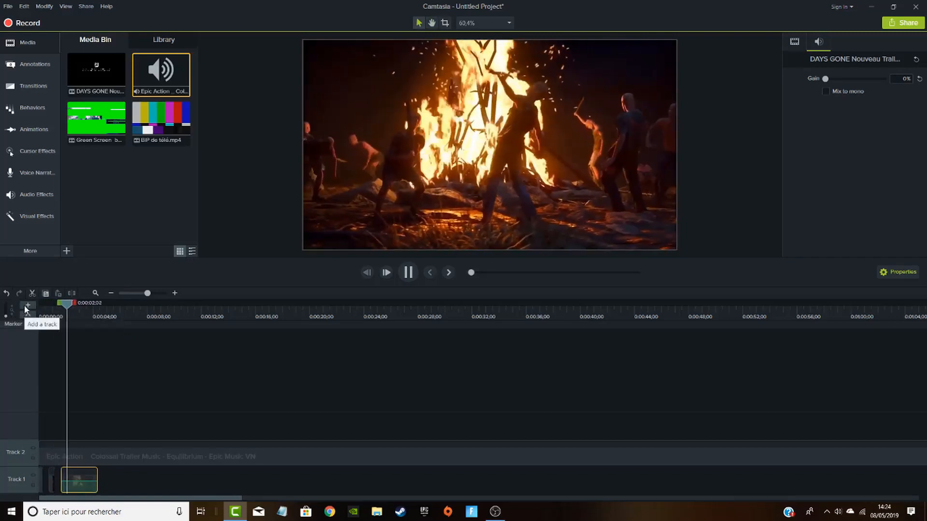
{"action": "key", "text": "space"}
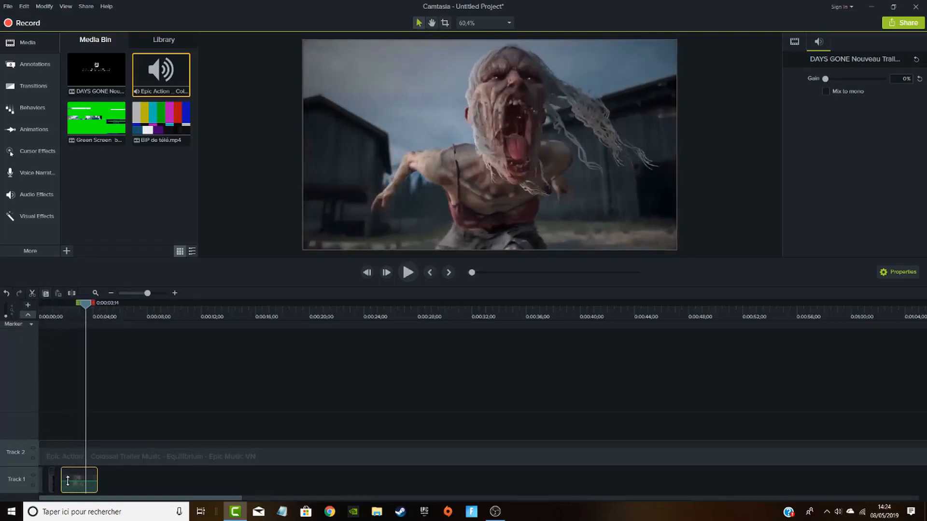
{"action": "left_click_drag", "start_coordinate": [88, 309], "coordinate": [63, 312]}
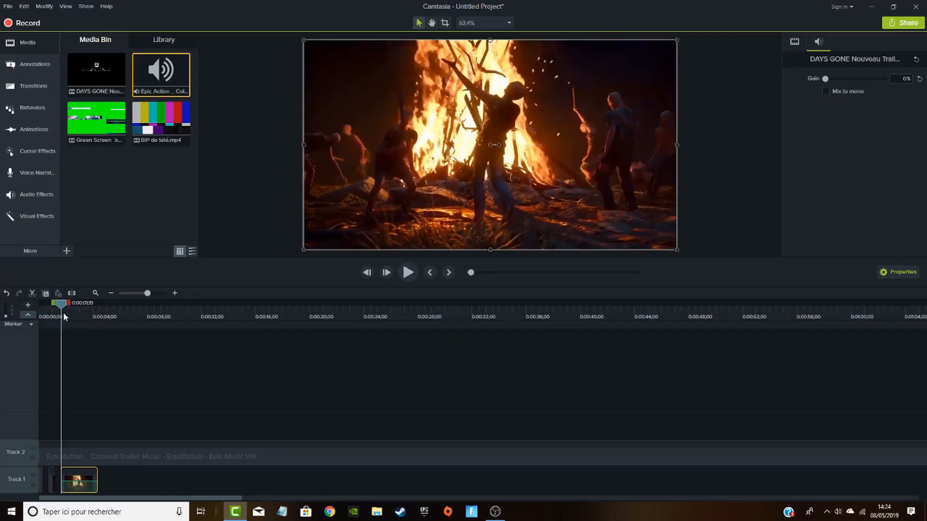
{"action": "key", "text": "space"}
{"action": "key", "text": "space"}
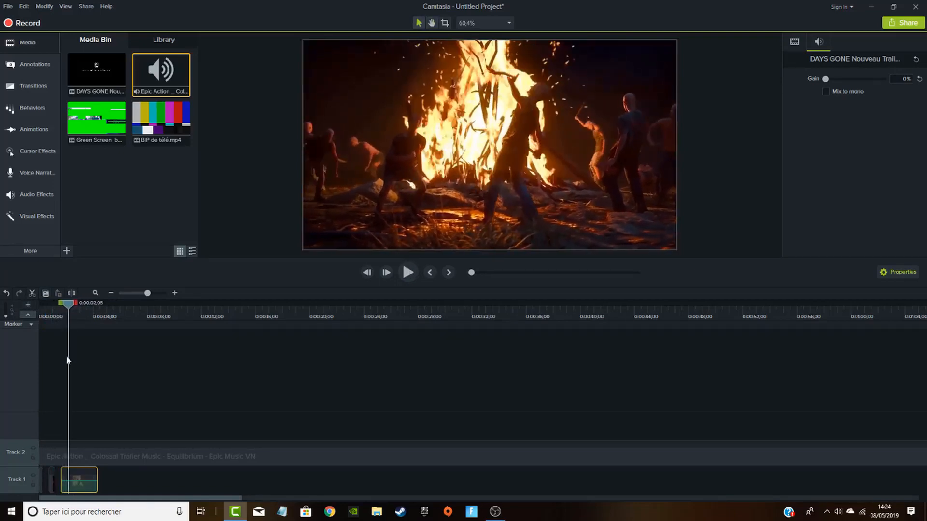
Split the third piece at 0;00;02;01 and delete its short opening part
{"action": "left_click_drag", "start_coordinate": [69, 303], "coordinate": [67, 303]}
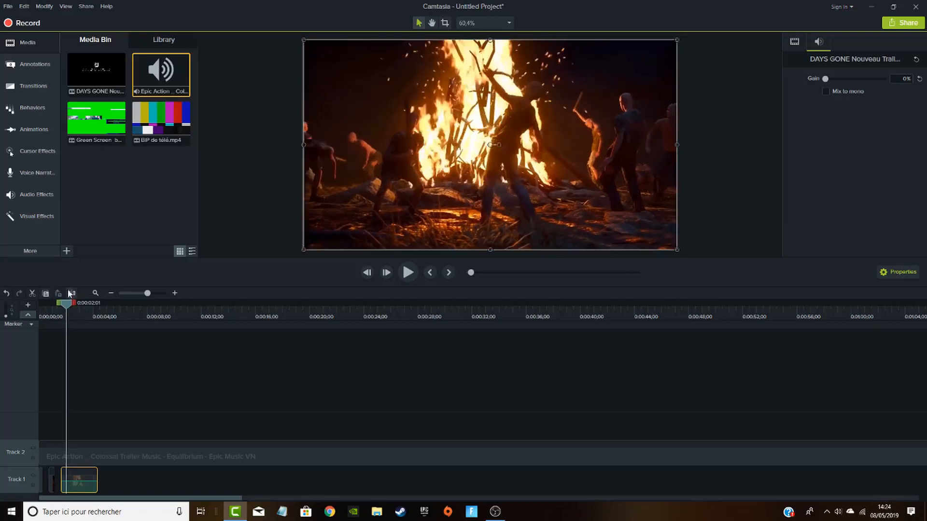
{"action": "left_click", "coordinate": [80, 457]}
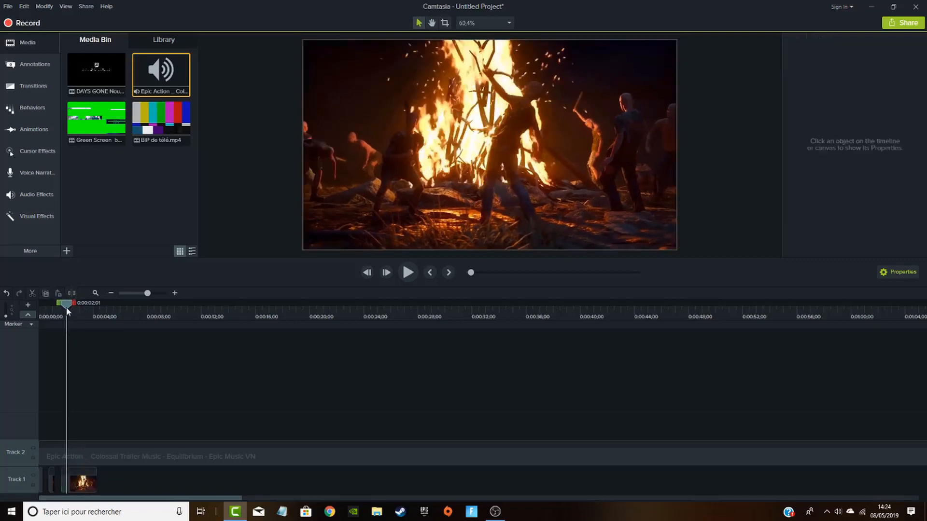
{"action": "left_click_drag", "start_coordinate": [67, 308], "coordinate": [69, 307]}
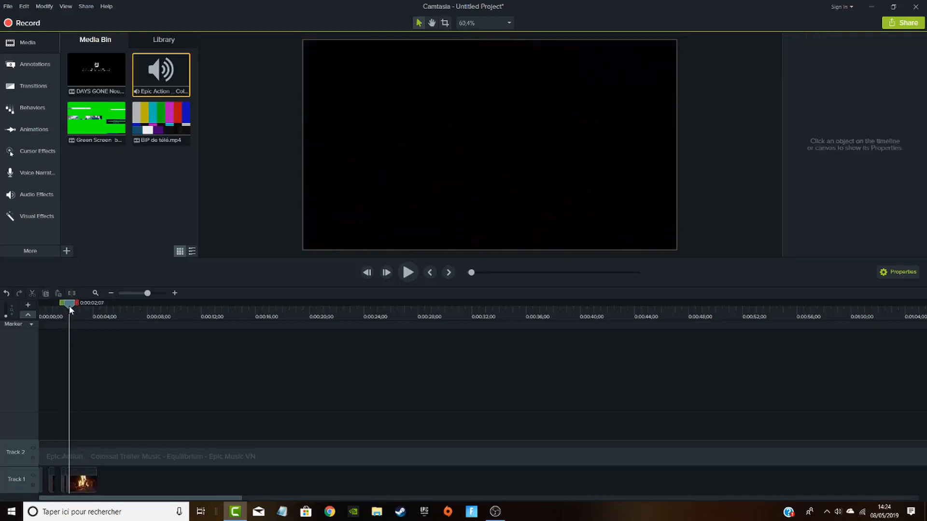
{"action": "left_click", "coordinate": [63, 480]}
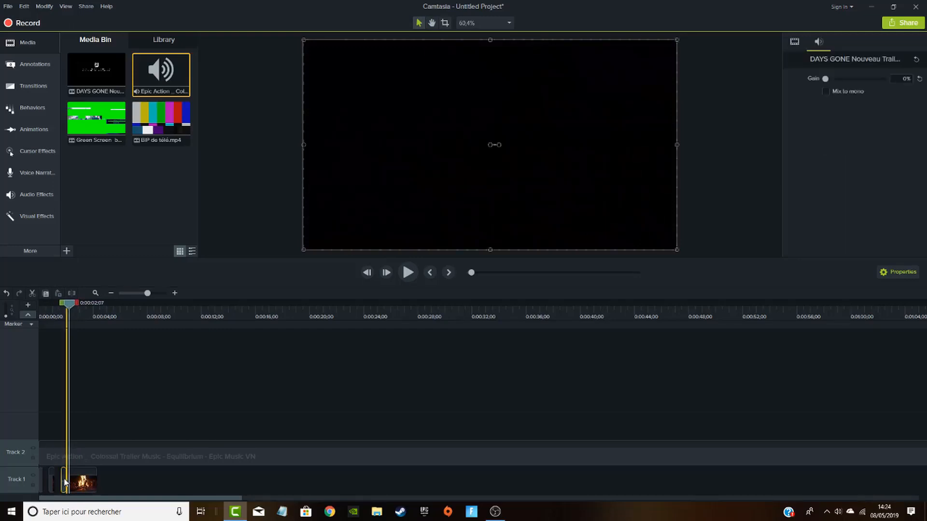
{"action": "left_click", "coordinate": [65, 489]}
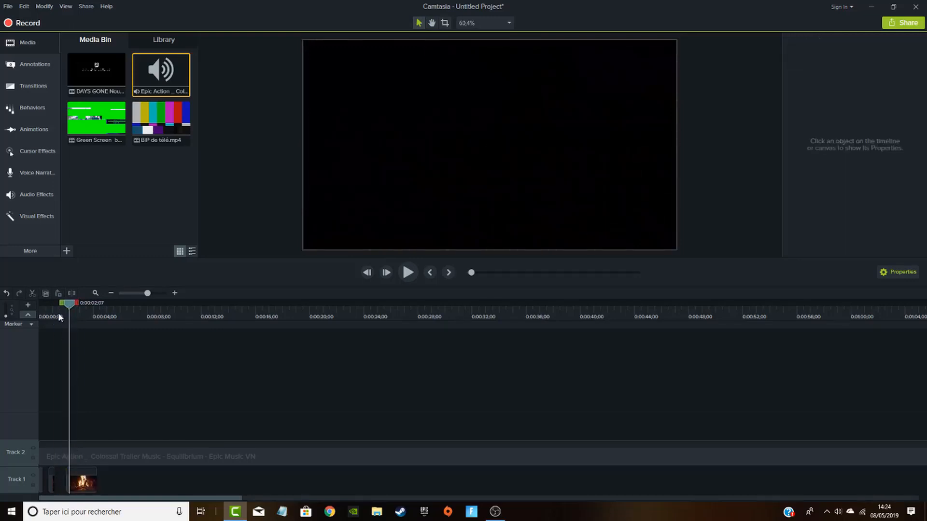
Split the remaining bonfire piece at 0;00;02;07, where the shot cuts to black, and delete the part before the cut
{"action": "left_click", "coordinate": [79, 491]}
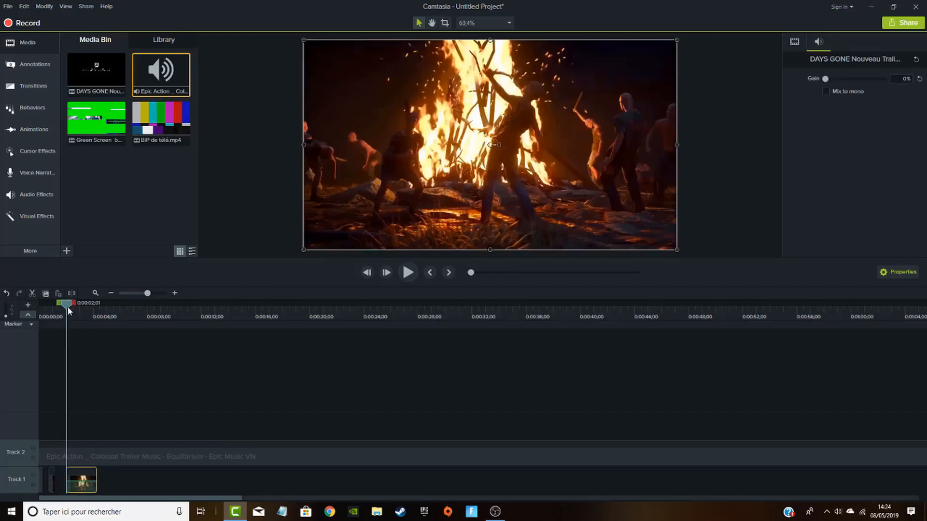
{"action": "left_click_drag", "start_coordinate": [75, 301], "coordinate": [69, 306]}
{"action": "left_click", "coordinate": [367, 272]}
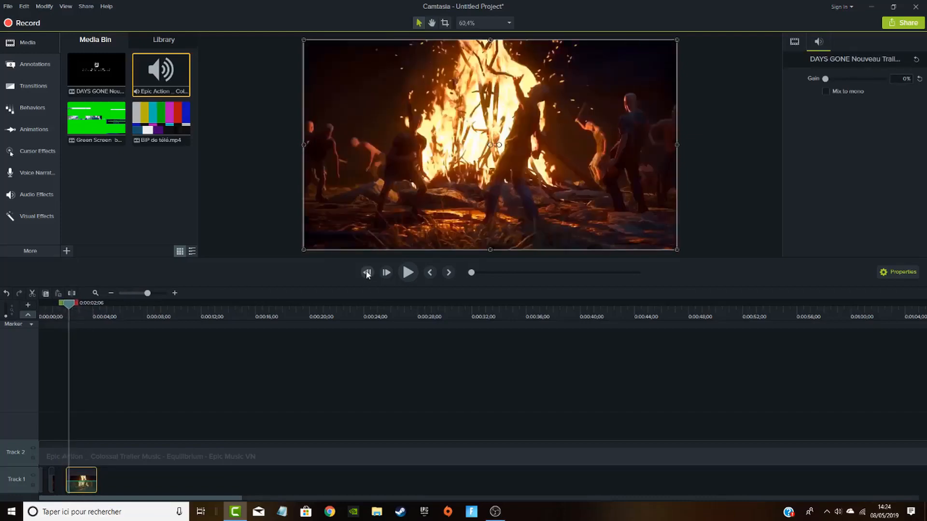
{"action": "left_click", "coordinate": [386, 272]}
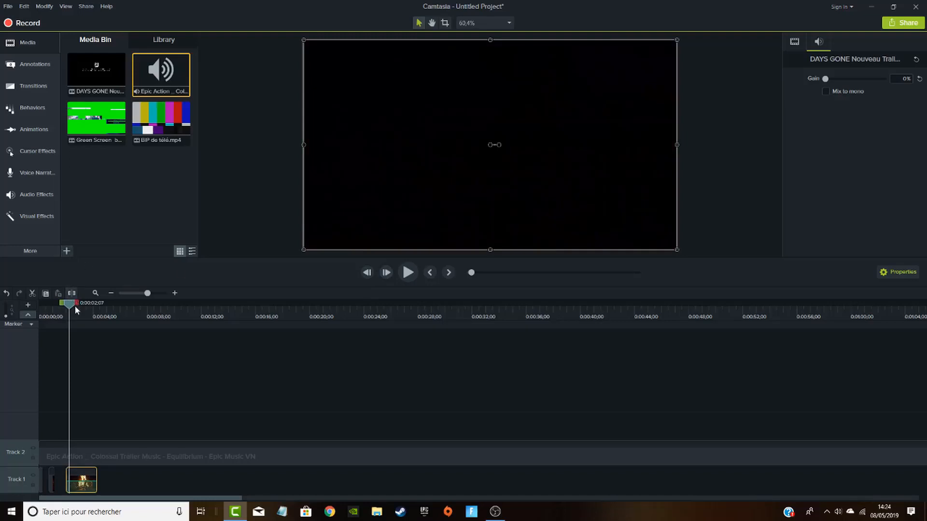
{"action": "left_click", "coordinate": [72, 293]}
{"action": "left_click", "coordinate": [68, 485]}
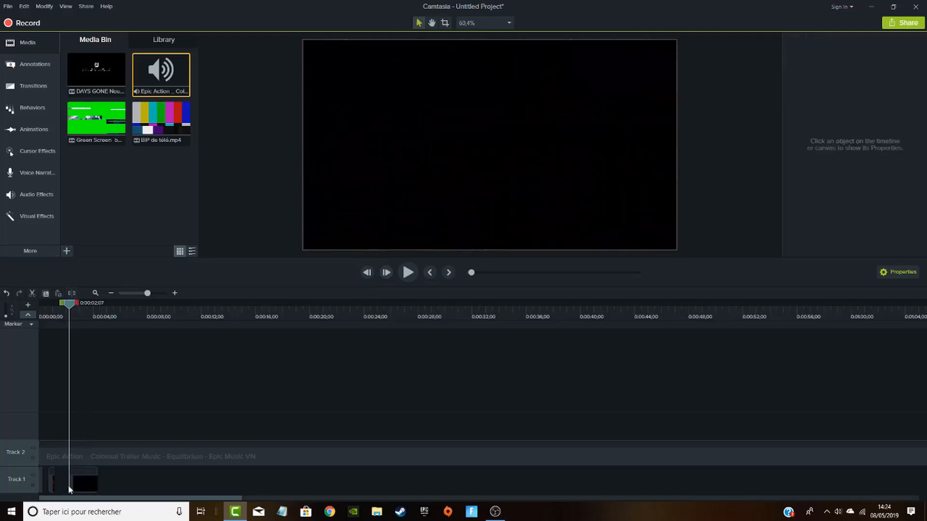
Move the last trailer piece back towards the second one, to start at about 0;00;01;22, and preview the timeline
{"action": "left_click_drag", "start_coordinate": [73, 300], "coordinate": [29, 312]}
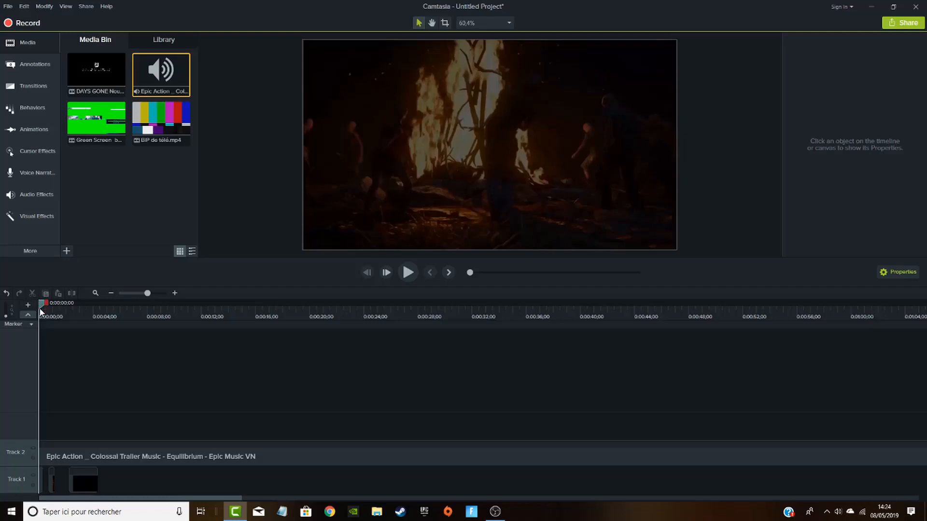
{"action": "left_click_drag", "start_coordinate": [39, 304], "coordinate": [7, 329]}
{"action": "mouse_move", "coordinate": [89, 482]}
{"action": "left_mouse_down"}
{"action": "mouse_move", "coordinate": [150, 490]}
{"action": "mouse_move", "coordinate": [78, 490]}
{"action": "left_mouse_up"}
{"action": "key", "text": "space"}
{"action": "key", "text": "space"}
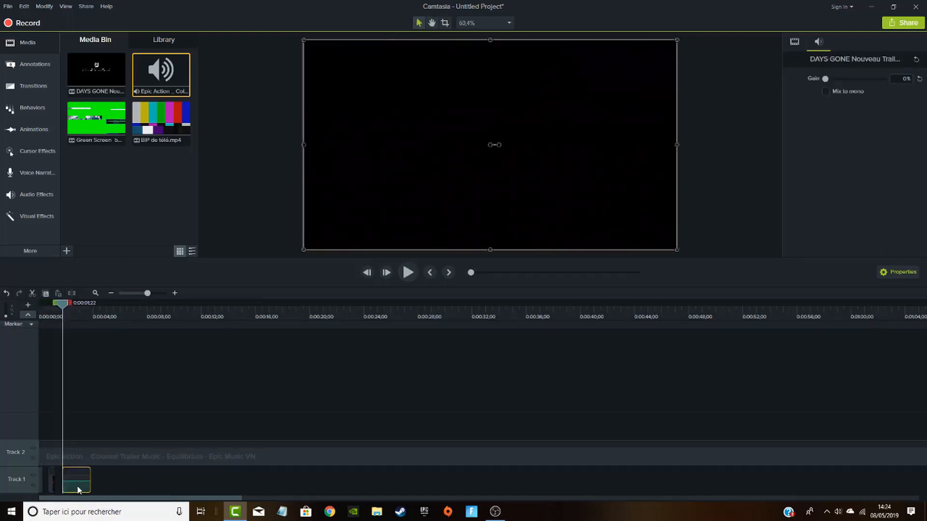
Nudge the last trailer piece slightly closer to the second one and play the section to check its timing
{"action": "left_click_drag", "start_coordinate": [60, 306], "coordinate": [51, 307]}
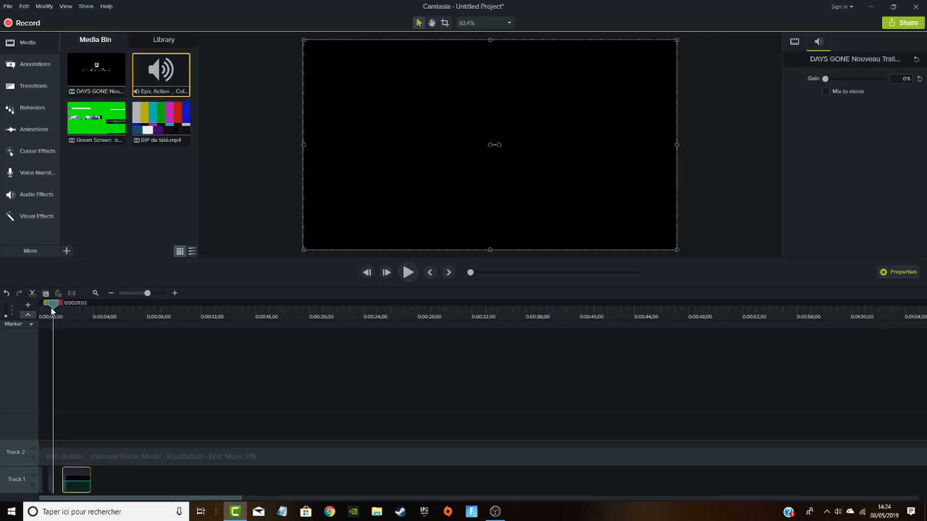
{"action": "left_click_drag", "start_coordinate": [83, 488], "coordinate": [77, 487]}
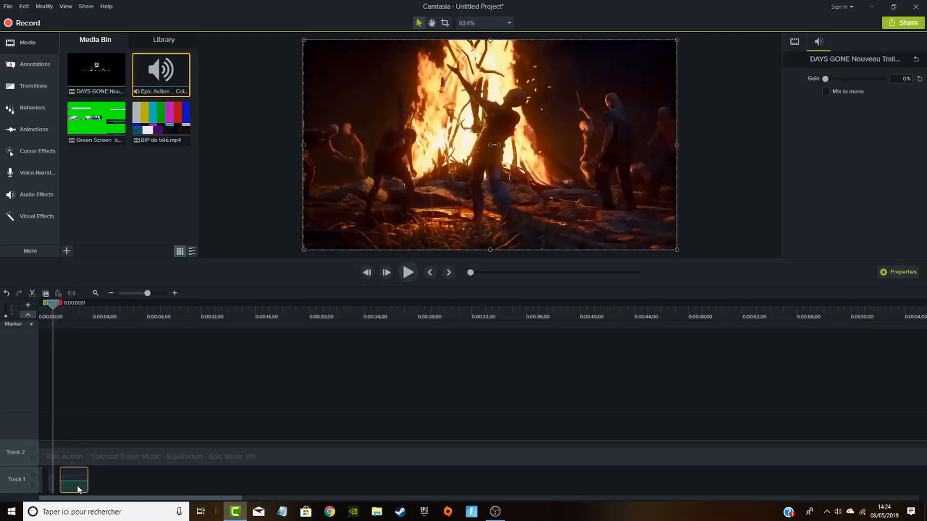
{"action": "key", "text": "space"}
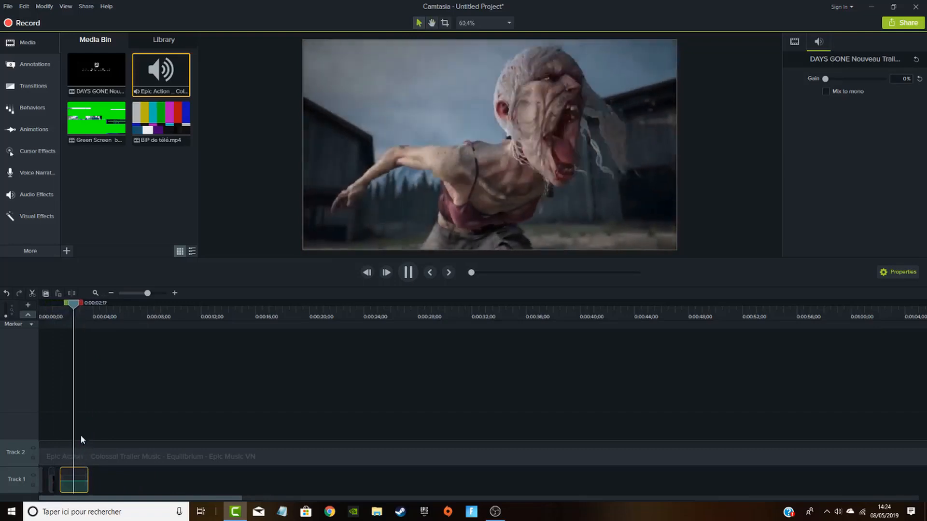
{"action": "key", "text": "space"}
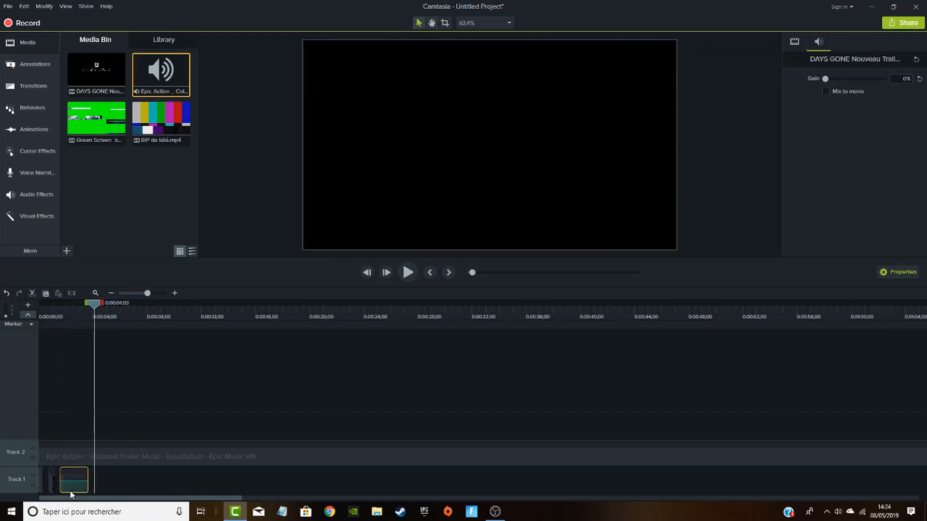
Trim the end of the last trailer piece slightly and play the timeline from the start
{"action": "left_click_drag", "start_coordinate": [88, 486], "coordinate": [83, 486]}
{"action": "left_click_drag", "start_coordinate": [95, 306], "coordinate": [39, 325]}
{"action": "key", "text": "space"}
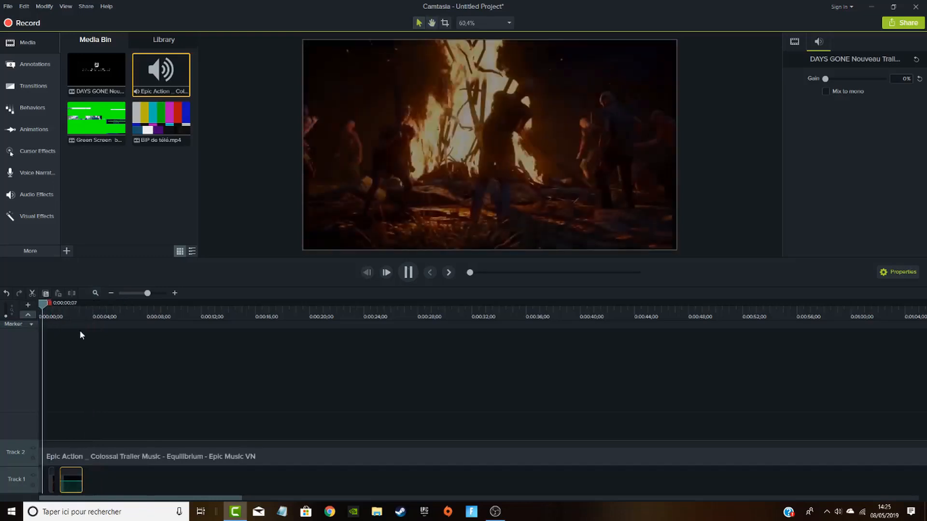
Play the opening to find the beat, move the second trailer piece back to start at about 0;00;00;15, and replay it
{"action": "key", "text": "space"}
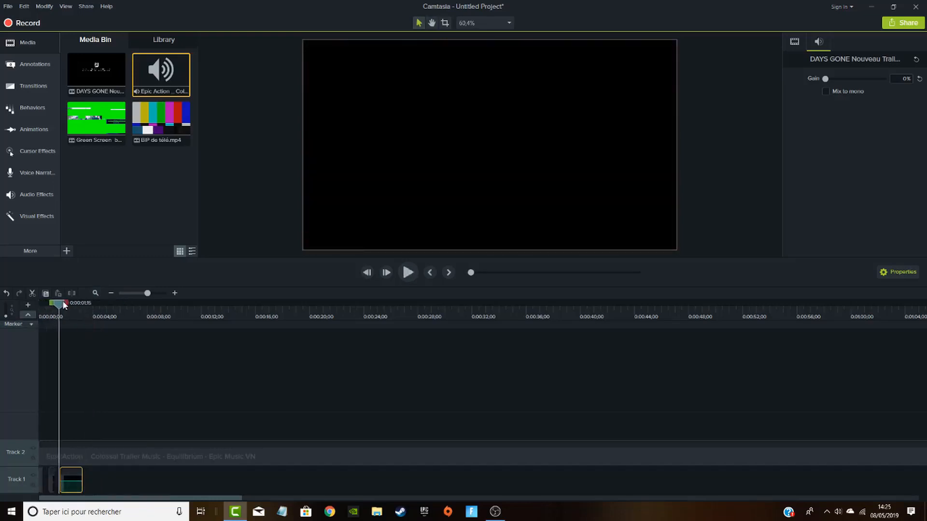
{"action": "left_click_drag", "start_coordinate": [60, 303], "coordinate": [41, 312]}
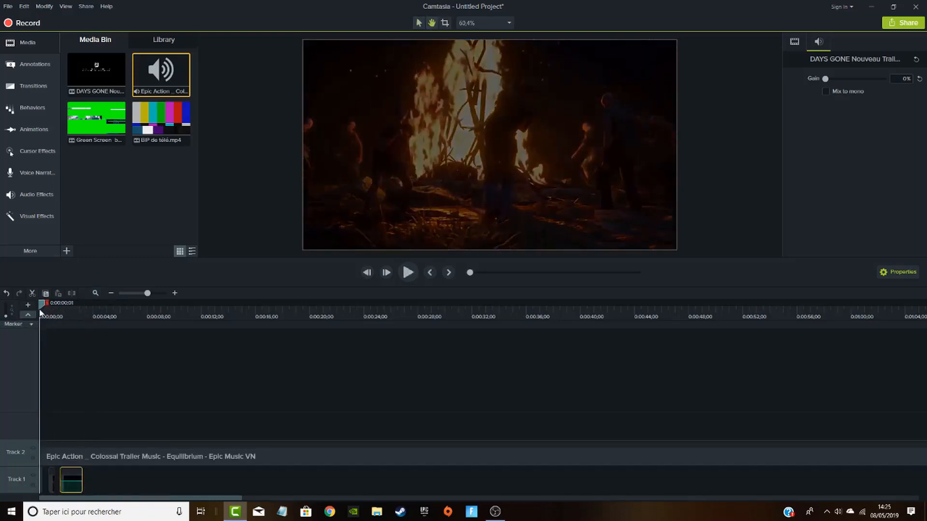
{"action": "key", "text": "space"}
{"action": "key", "text": "space"}
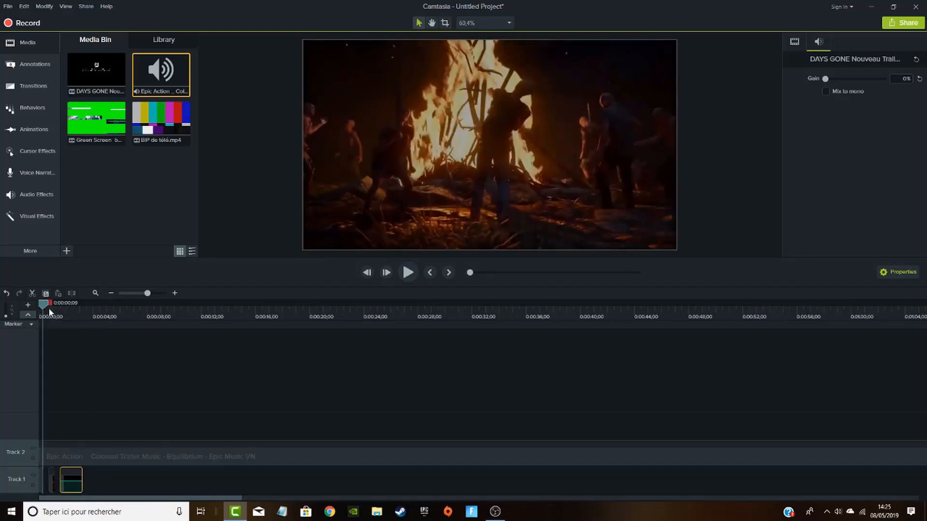
{"action": "key", "text": "space"}
{"action": "key", "text": "space"}
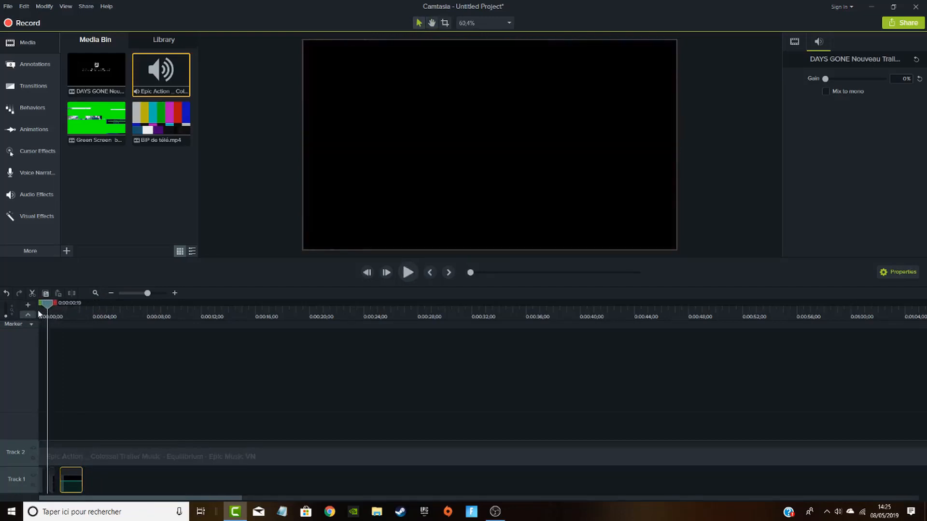
{"action": "left_click", "coordinate": [45, 303]}
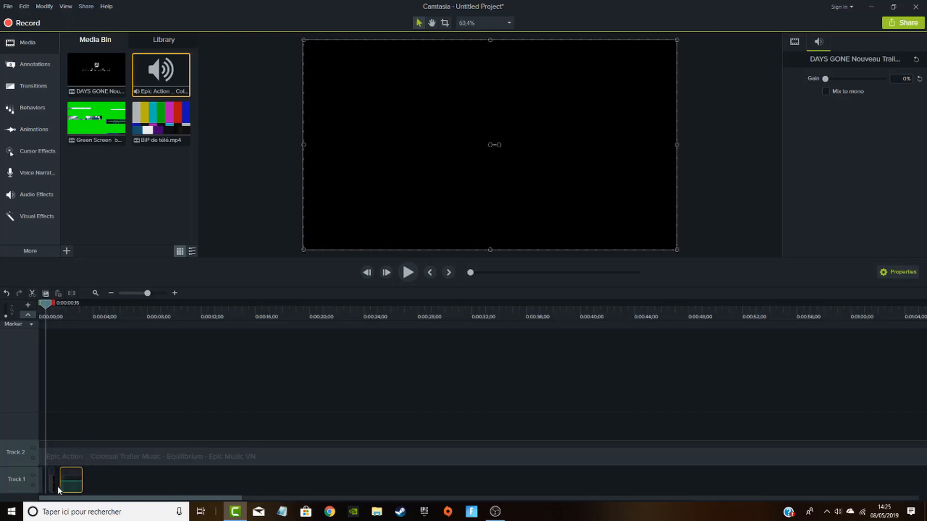
{"action": "left_click_drag", "start_coordinate": [52, 485], "coordinate": [48, 485]}
{"action": "key", "text": "space"}
{"action": "key", "text": "space"}
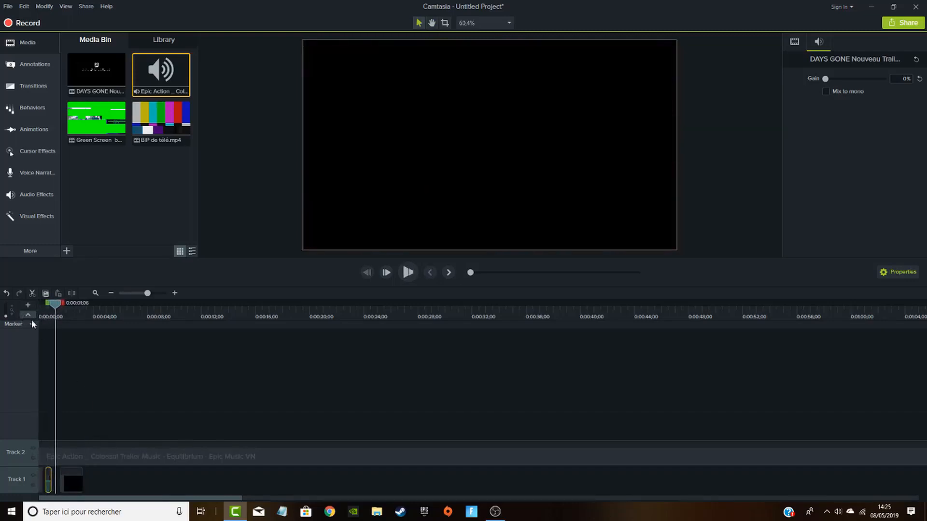
Split the second trailer piece at 0;00;00;20, shift the part after the cut slightly later to leave a black gap, and play from the start
{"action": "left_click", "coordinate": [52, 307]}
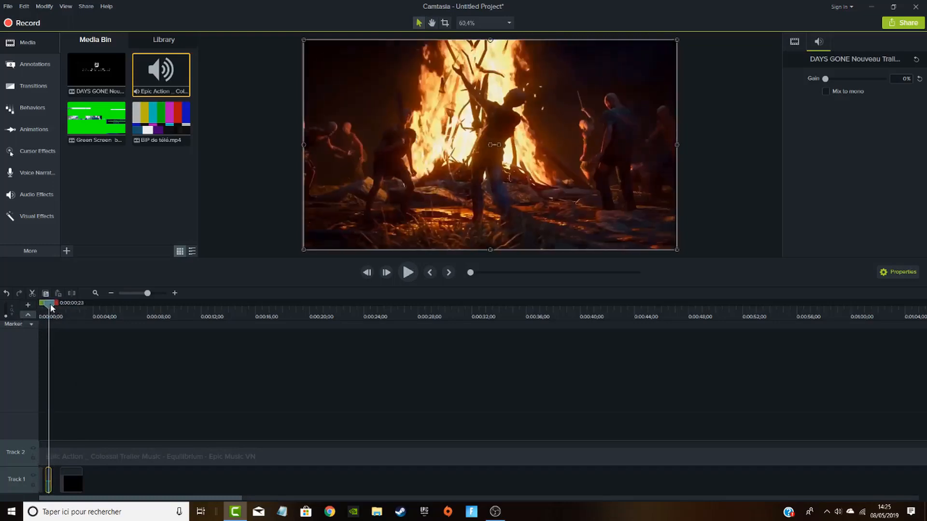
{"action": "key", "text": "space"}
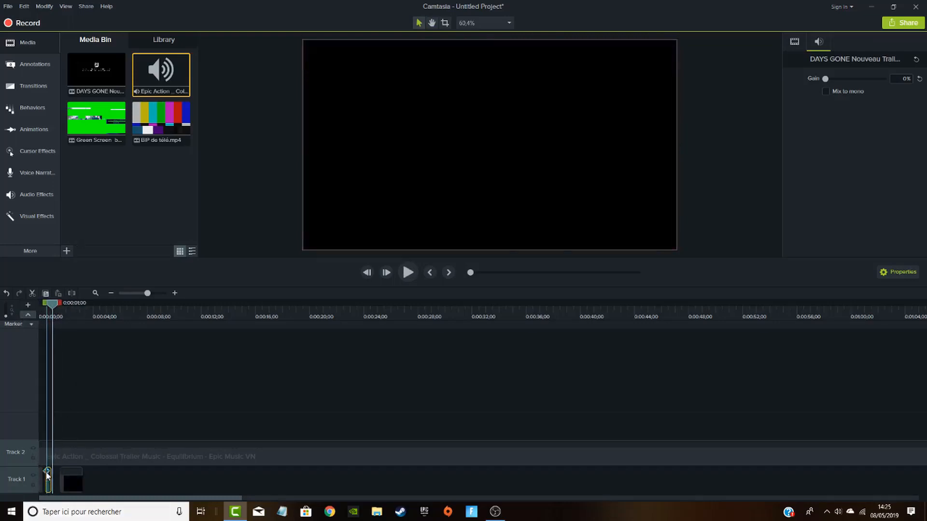
{"action": "left_click_drag", "start_coordinate": [50, 307], "coordinate": [46, 310]}
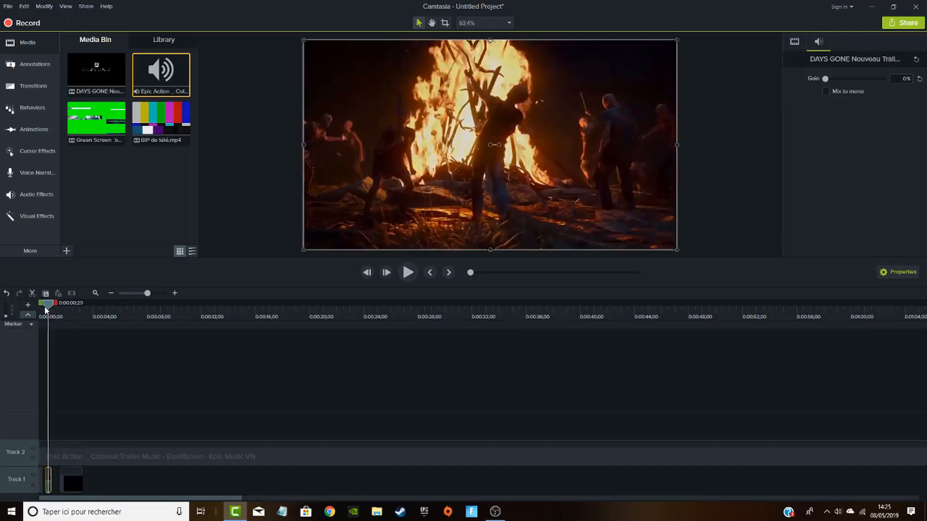
{"action": "left_click", "coordinate": [155, 293]}
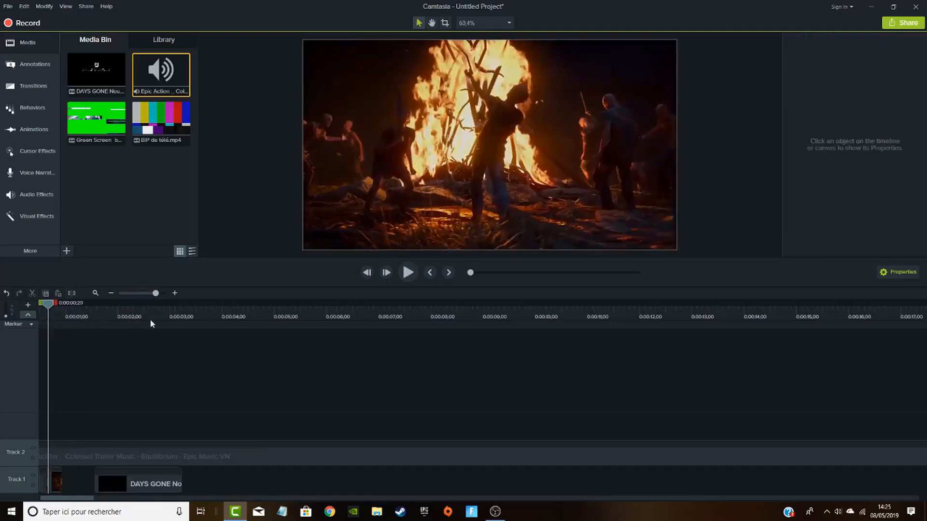
{"action": "left_click", "coordinate": [59, 481]}
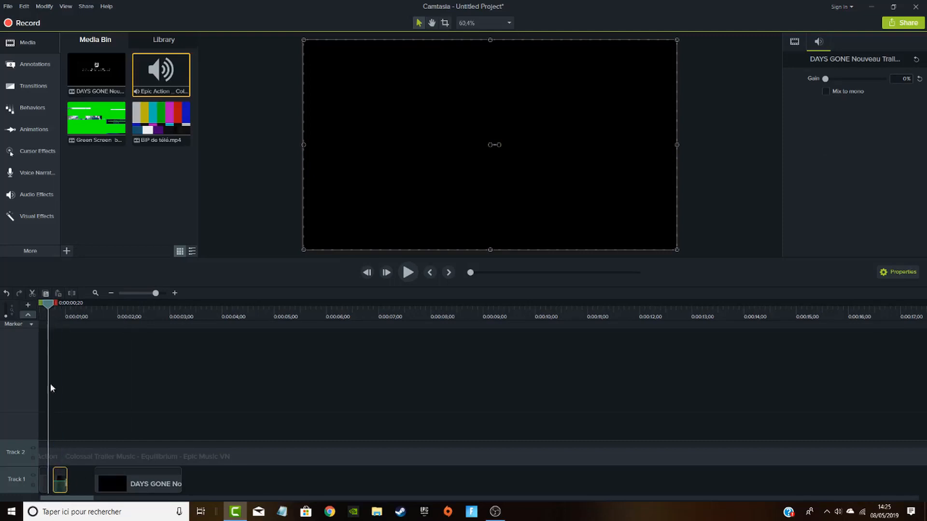
{"action": "key", "text": "space"}
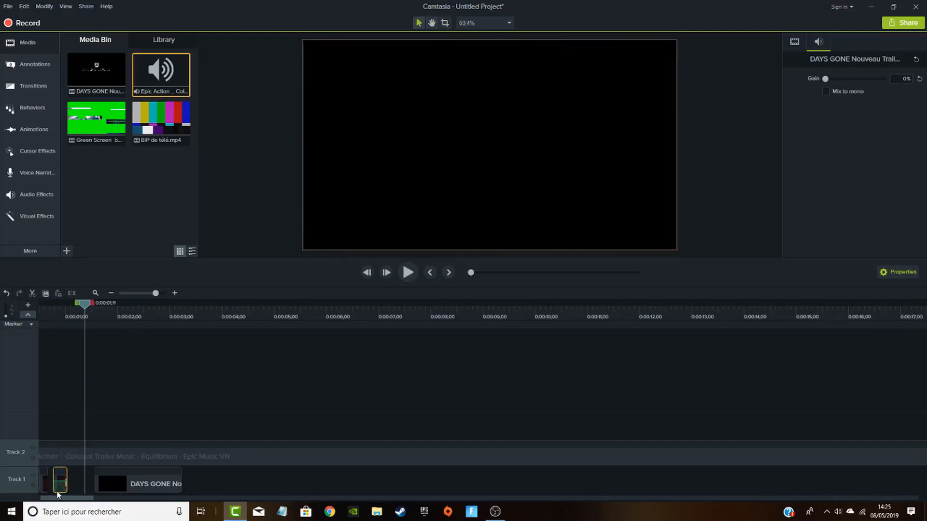
{"action": "left_click_drag", "start_coordinate": [83, 313], "coordinate": [6, 321]}
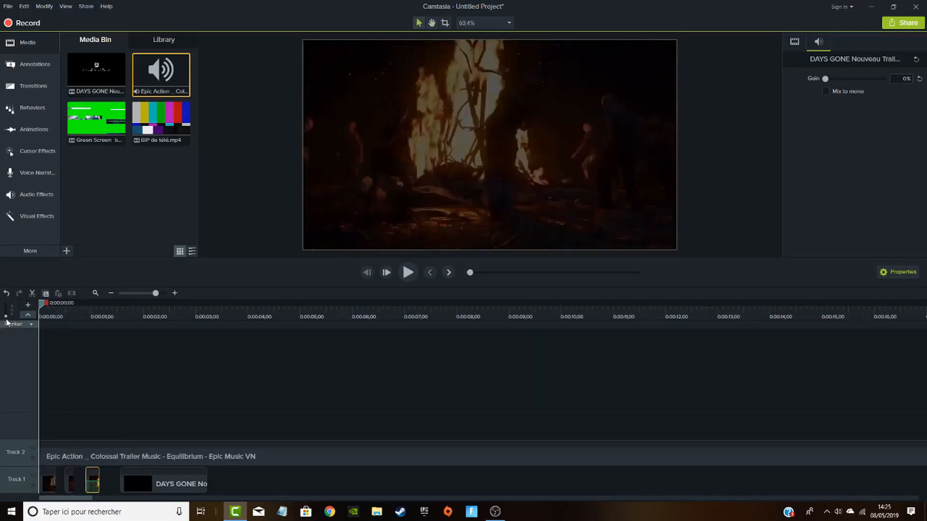
{"action": "key", "text": "space"}
{"action": "key", "text": "space"}
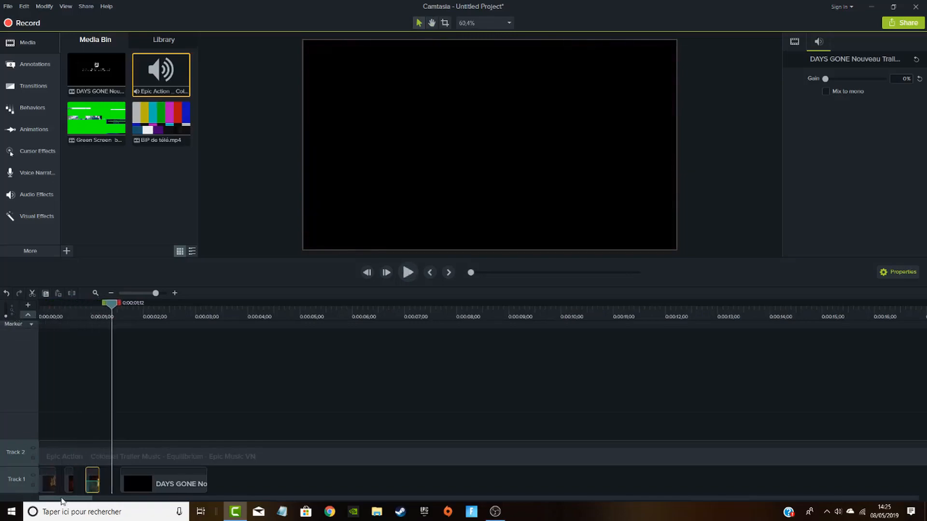
Move the third trailer piece later to start at about 0;00;01;04 and play the timeline from the start
{"action": "left_click_drag", "start_coordinate": [89, 492], "coordinate": [99, 494]}
{"action": "left_click_drag", "start_coordinate": [113, 304], "coordinate": [3, 323]}
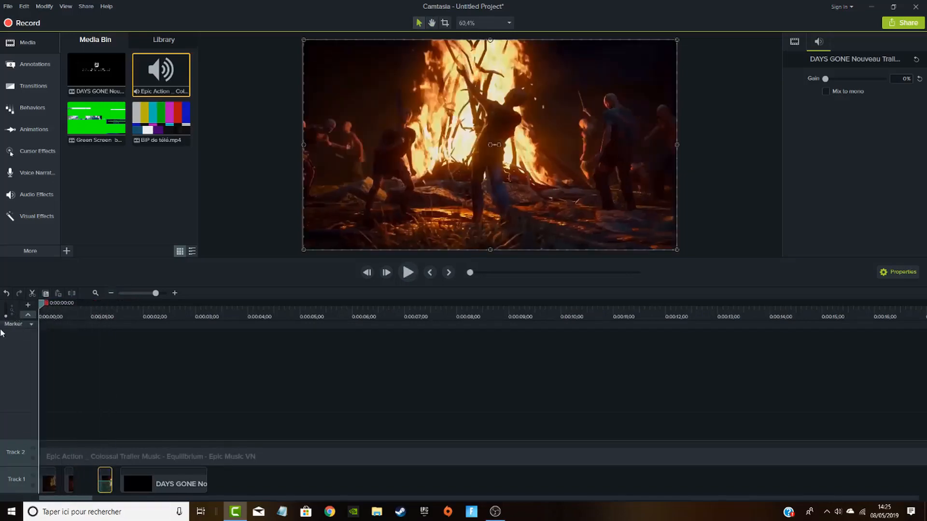
{"action": "key", "text": "space"}
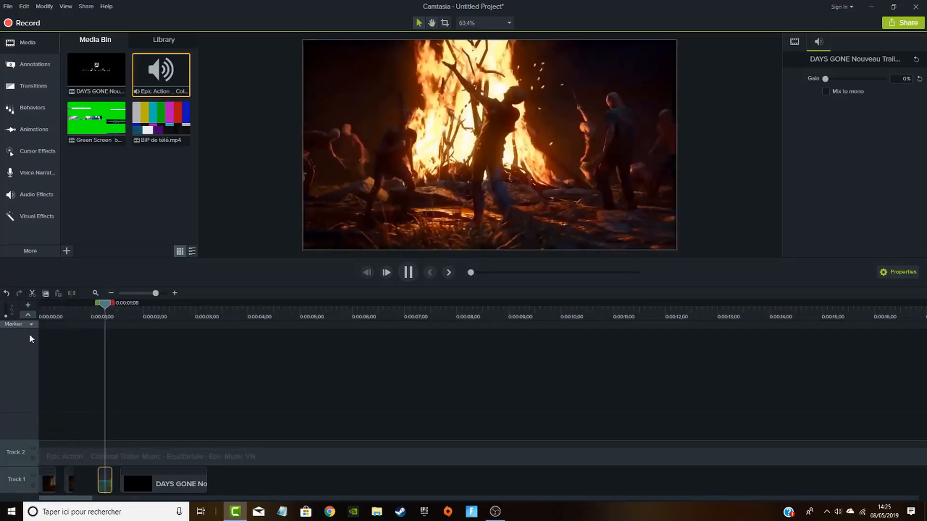
{"action": "key", "text": "space"}
Extend the end of the second trailer piece slightly and replay the opening to check its timing
{"action": "left_click_drag", "start_coordinate": [73, 483], "coordinate": [78, 484]}
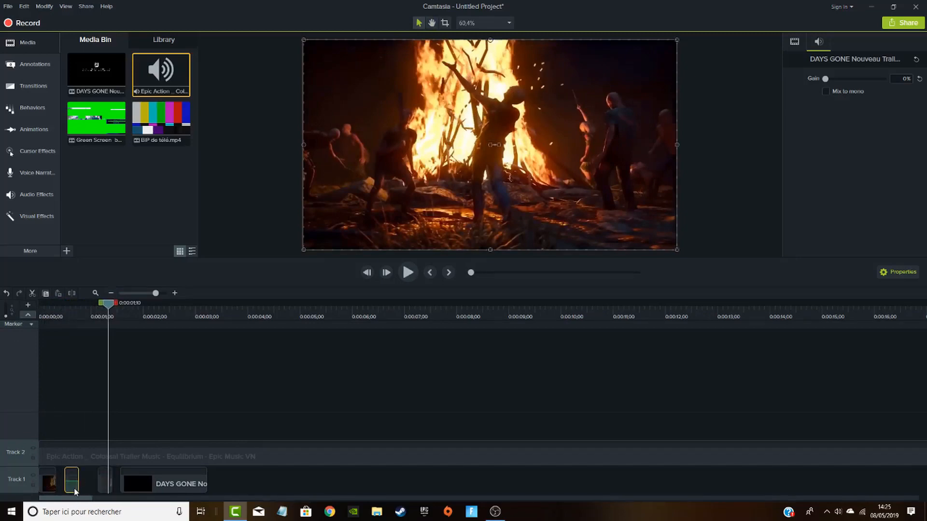
{"action": "left_click_drag", "start_coordinate": [109, 304], "coordinate": [65, 325]}
{"action": "key", "text": "space"}
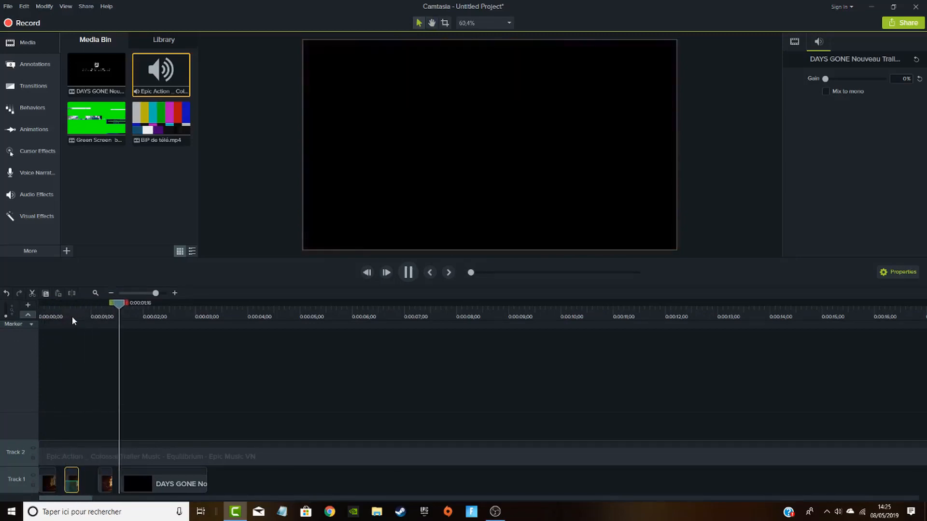
{"action": "key", "text": "space"}
{"action": "left_click_drag", "start_coordinate": [162, 312], "coordinate": [45, 312]}
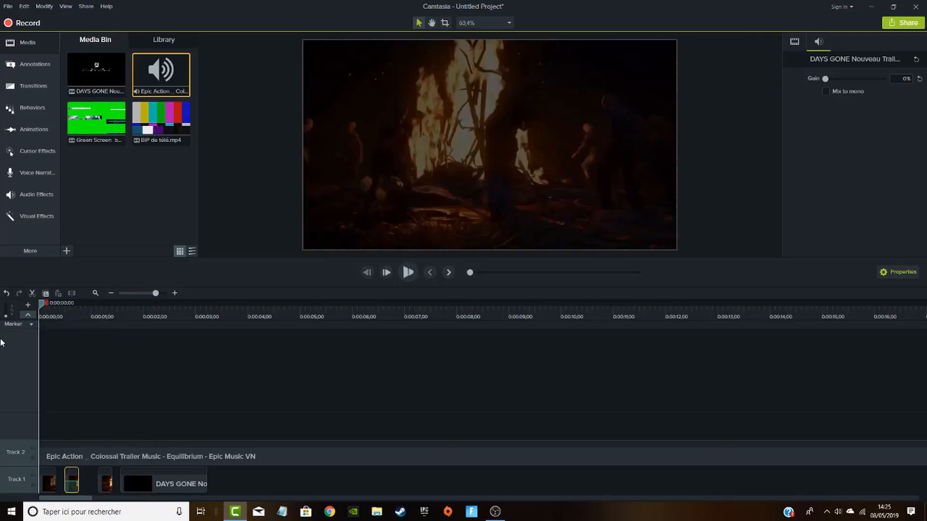
{"action": "key", "text": "space"}
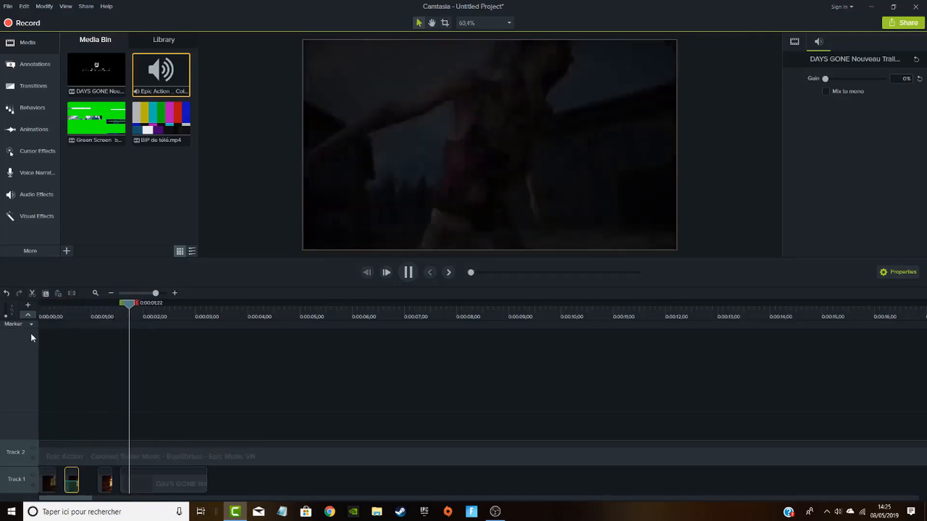
Lengthen the second trailer piece a little more so it ends at about 0;00;00;25, and play the section
{"action": "left_click", "coordinate": [83, 486]}
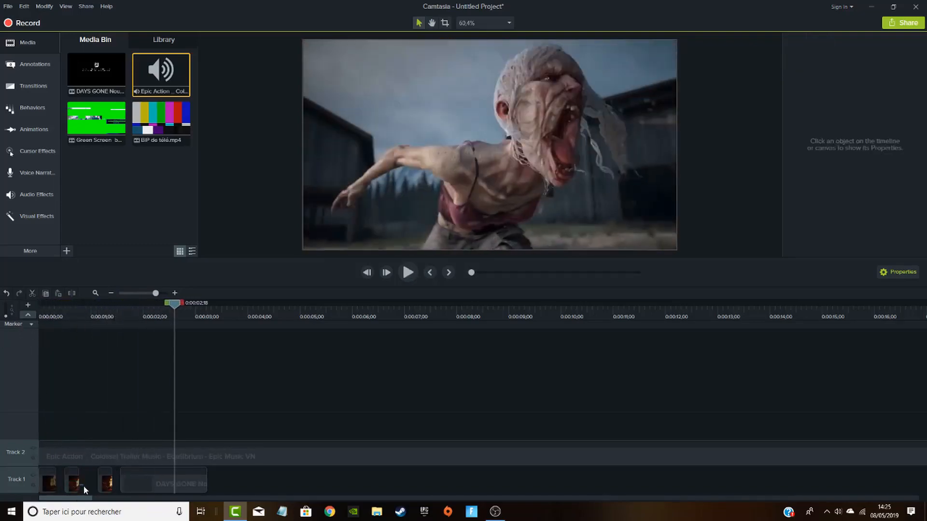
{"action": "left_click_drag", "start_coordinate": [78, 485], "coordinate": [83, 486]}
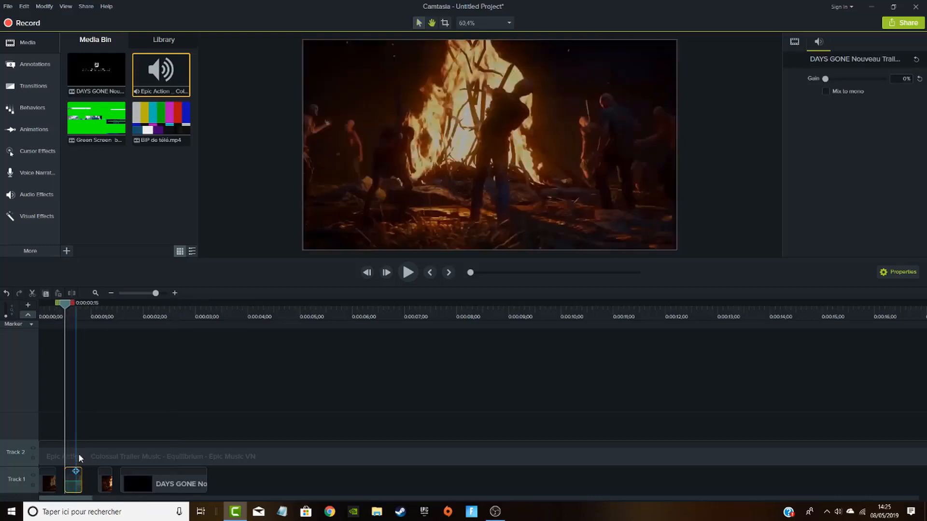
{"action": "key", "text": "space"}
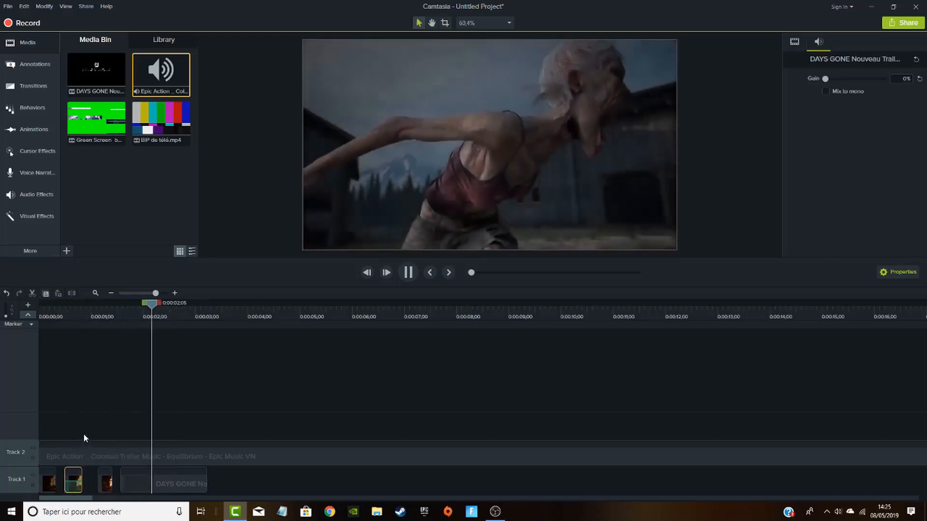
{"action": "key", "text": "space"}
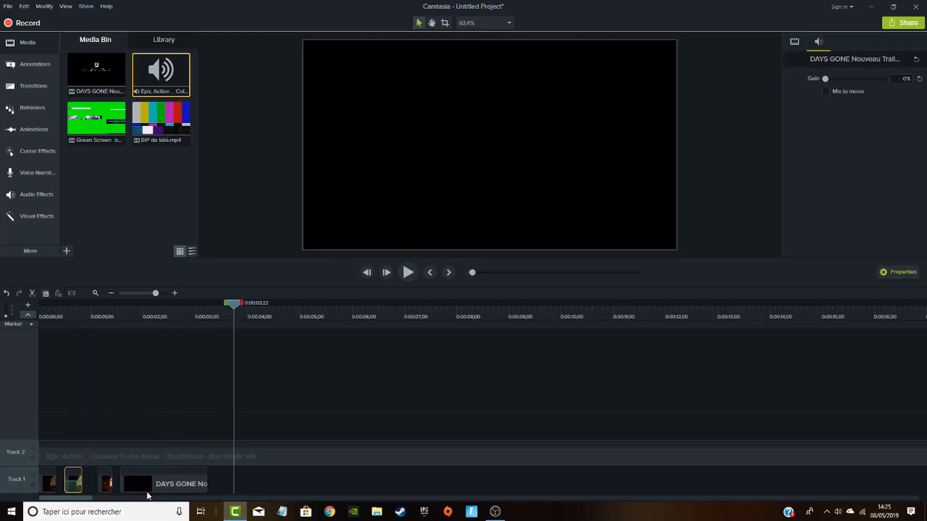
Add the Green Screen bug TV clip on a new track above the music at the timeline start and preview it
{"action": "mouse_move", "coordinate": [103, 115]}
{"action": "left_mouse_down"}
{"action": "mouse_move", "coordinate": [85, 375]}
{"action": "mouse_move", "coordinate": [49, 398]}
{"action": "mouse_move", "coordinate": [35, 391]}
{"action": "left_mouse_up"}
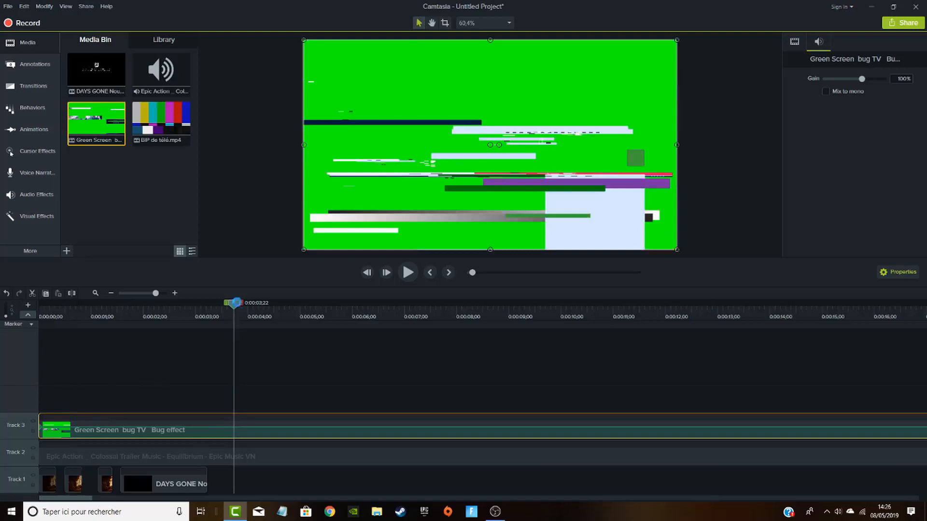
{"action": "left_click_drag", "start_coordinate": [231, 305], "coordinate": [23, 330]}
{"action": "key", "text": "space"}
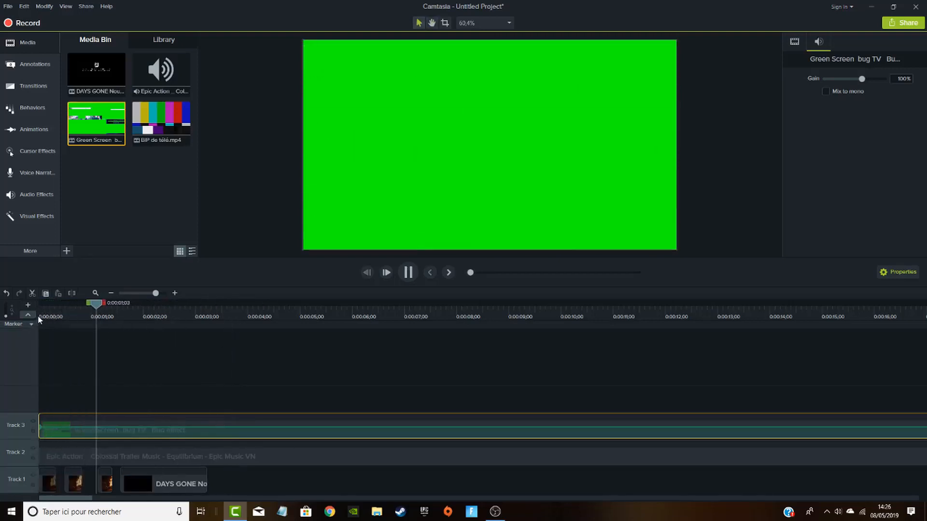
{"action": "key", "text": "space"}
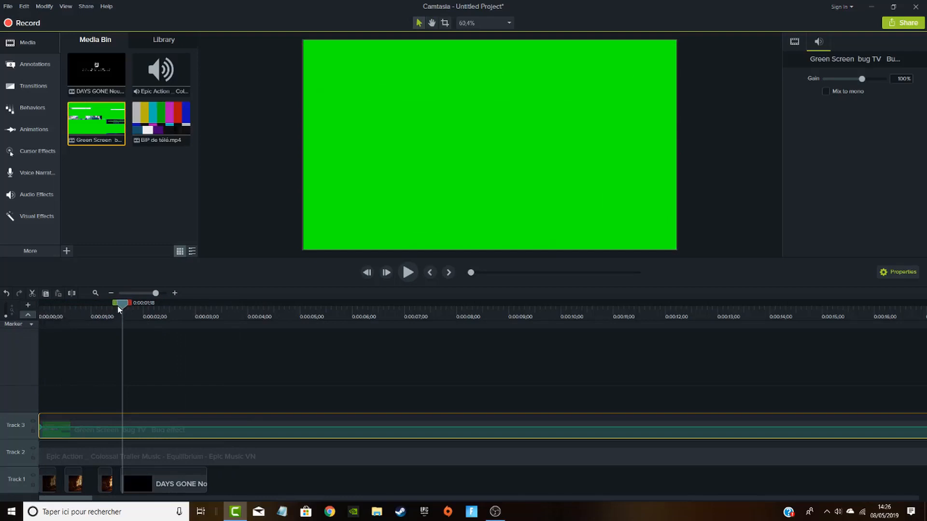
Split the green-screen glitch clip at 0;00;03;07, where the last trailer piece ends, and move its remainder to about 0;00;04;25
{"action": "left_click_drag", "start_coordinate": [118, 307], "coordinate": [204, 321]}
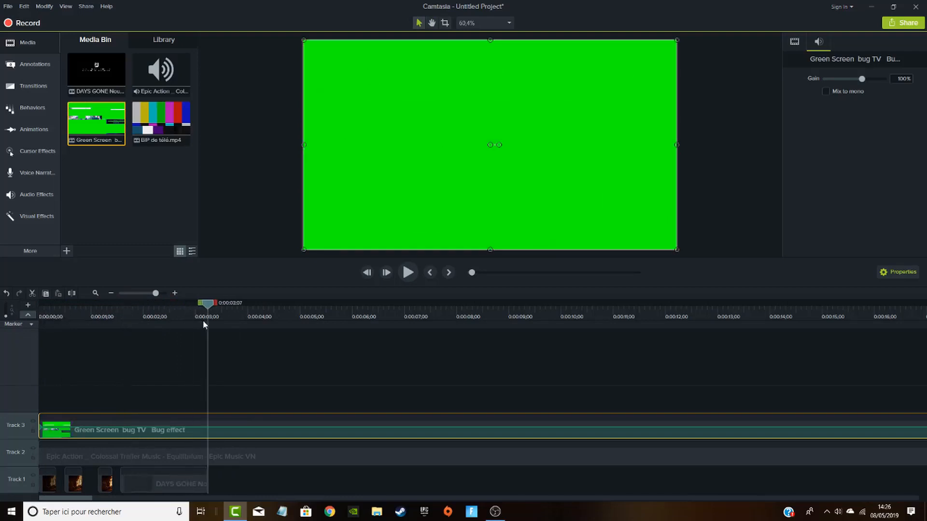
{"action": "left_click", "coordinate": [71, 293]}
{"action": "left_click_drag", "start_coordinate": [272, 433], "coordinate": [359, 430]}
{"action": "left_click", "coordinate": [141, 431]}
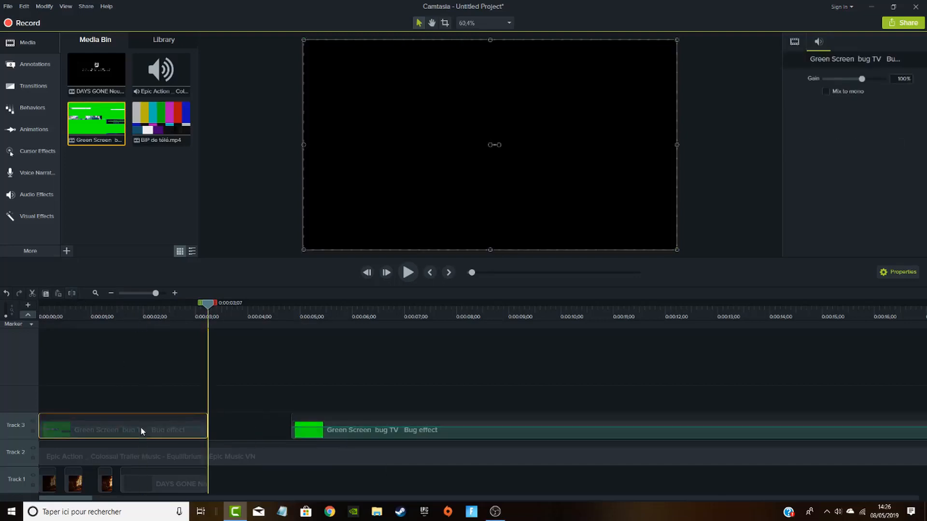
Apply the Remove a Color effect to the first green-screen glitch piece, with the playhead at the timeline start
{"action": "key", "text": "ctrl+Home"}
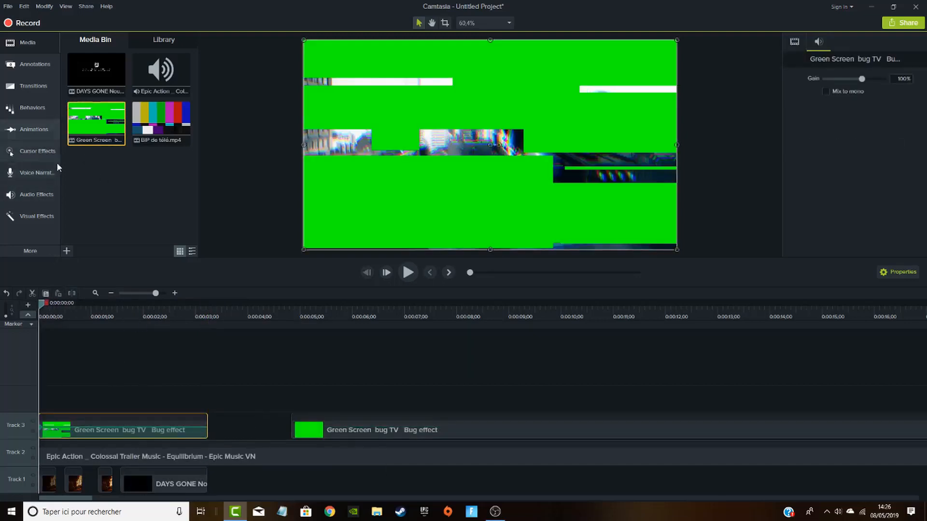
{"action": "left_click", "coordinate": [38, 216]}
{"action": "left_click_drag", "start_coordinate": [96, 168], "coordinate": [77, 420]}
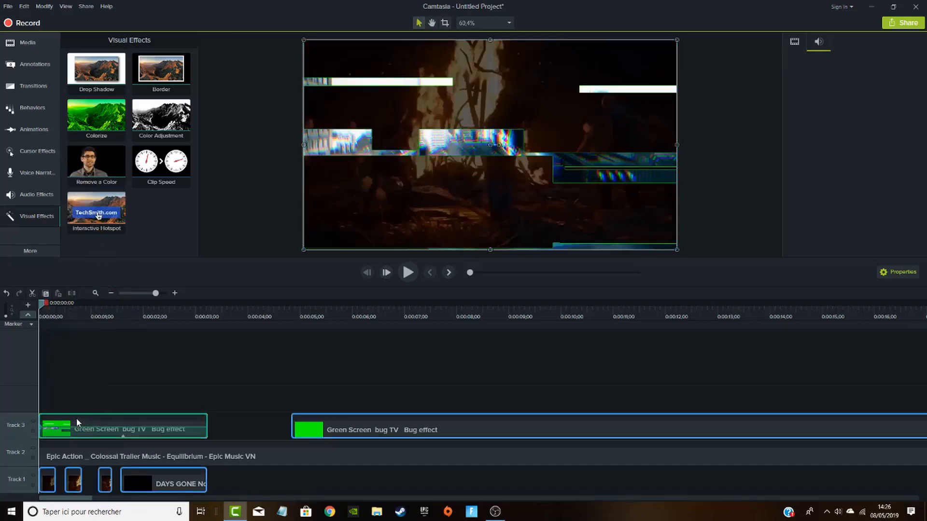
Set the green removal to Tolerance 47%, Softness 40%, Hue 12% and Defringe 2%, and play the opening
{"action": "left_click_drag", "start_coordinate": [832, 194], "coordinate": [850, 206]}
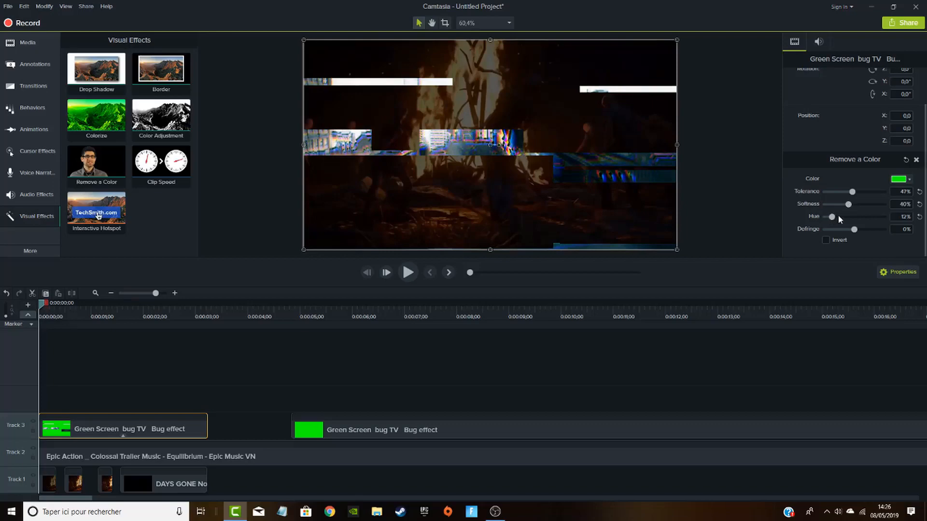
{"action": "left_click_drag", "start_coordinate": [850, 231], "coordinate": [838, 233]}
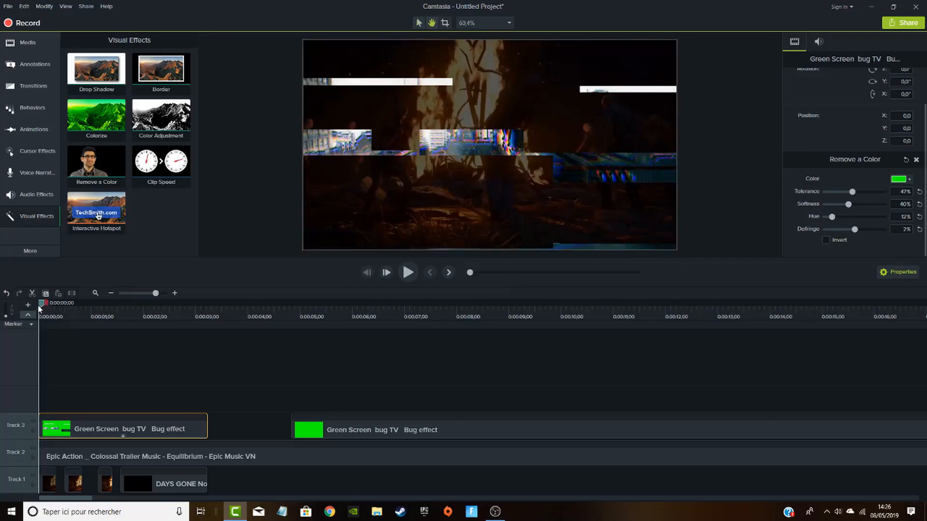
{"action": "key", "text": "space"}
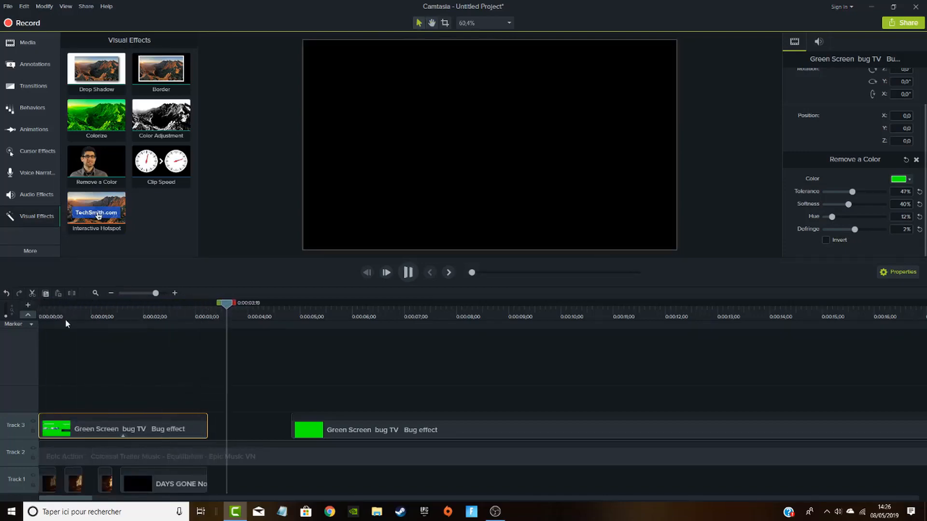
{"action": "key", "text": "space"}
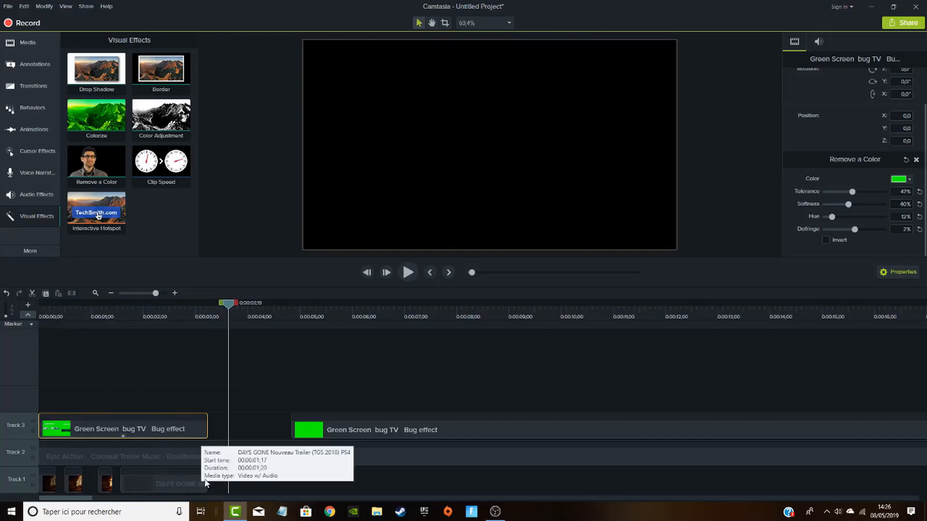
Review the last DAYS GONE piece around the beat and trim its end to 0;00;02;05
{"action": "left_click_drag", "start_coordinate": [226, 306], "coordinate": [162, 320]}
{"action": "left_click", "coordinate": [135, 322]}
{"action": "key", "text": "space"}
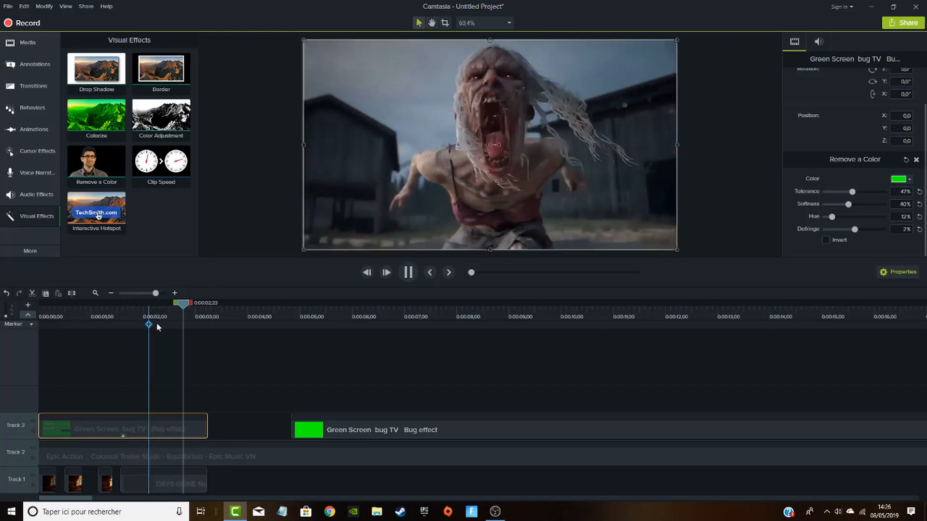
{"action": "key", "text": "space"}
{"action": "left_click_drag", "start_coordinate": [184, 305], "coordinate": [110, 316]}
{"action": "key", "text": "space"}
{"action": "key", "text": "space"}
{"action": "key", "text": "space"}
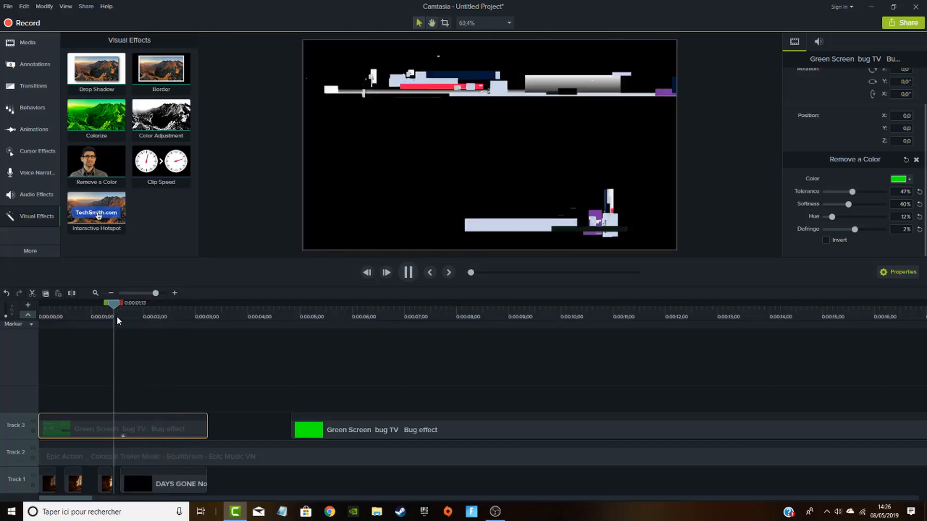
{"action": "key", "text": "space"}
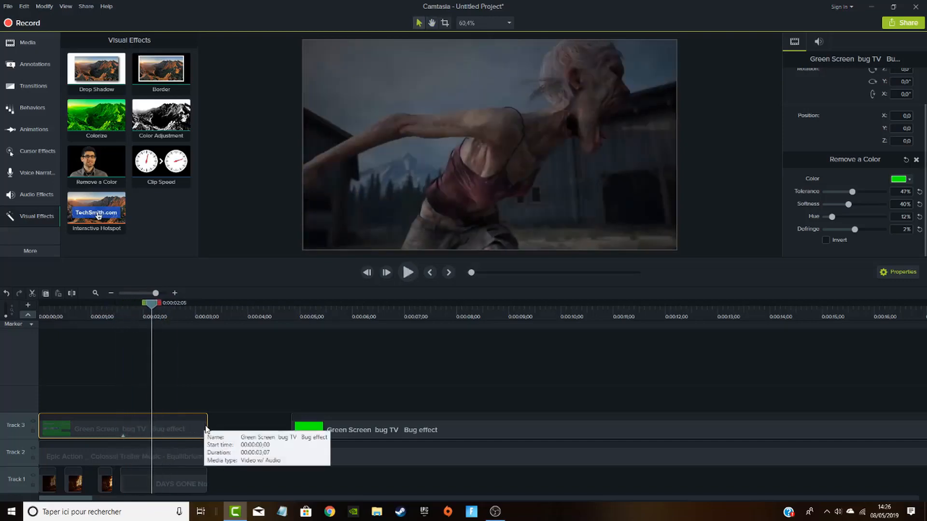
{"action": "left_click_drag", "start_coordinate": [204, 478], "coordinate": [151, 479]}
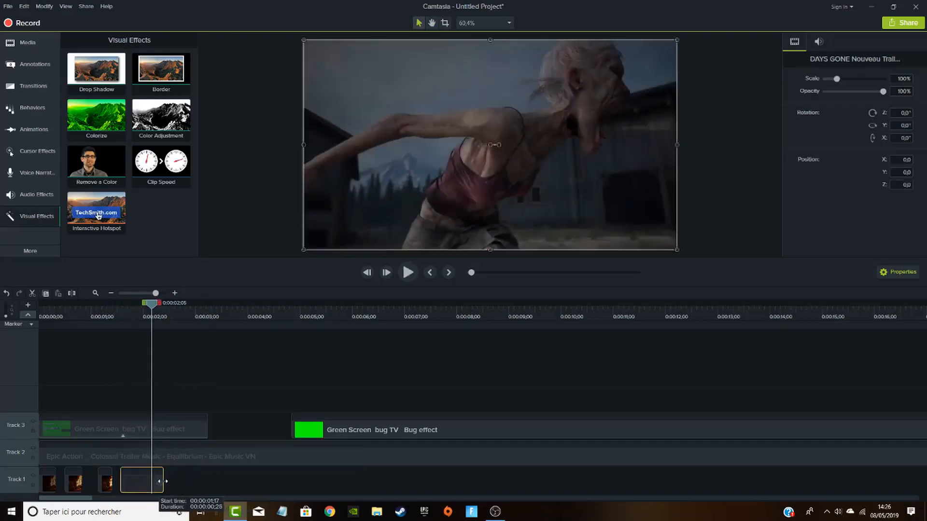
Add the BIP de télé clip on Track 1 at 0;00;02;05 and scale it to 200% to fill the canvas
{"action": "left_click", "coordinate": [28, 42]}
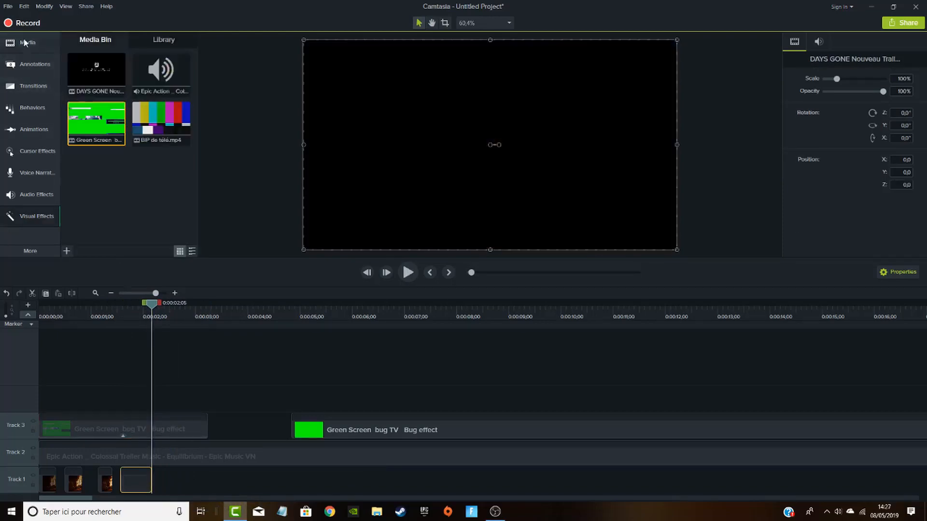
{"action": "left_click_drag", "start_coordinate": [161, 123], "coordinate": [155, 502]}
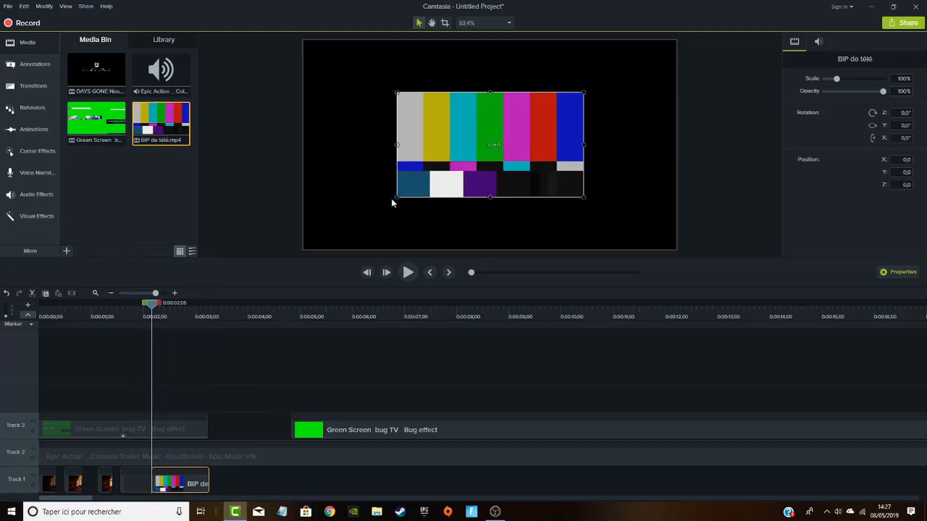
{"action": "left_click_drag", "start_coordinate": [392, 199], "coordinate": [303, 250]}
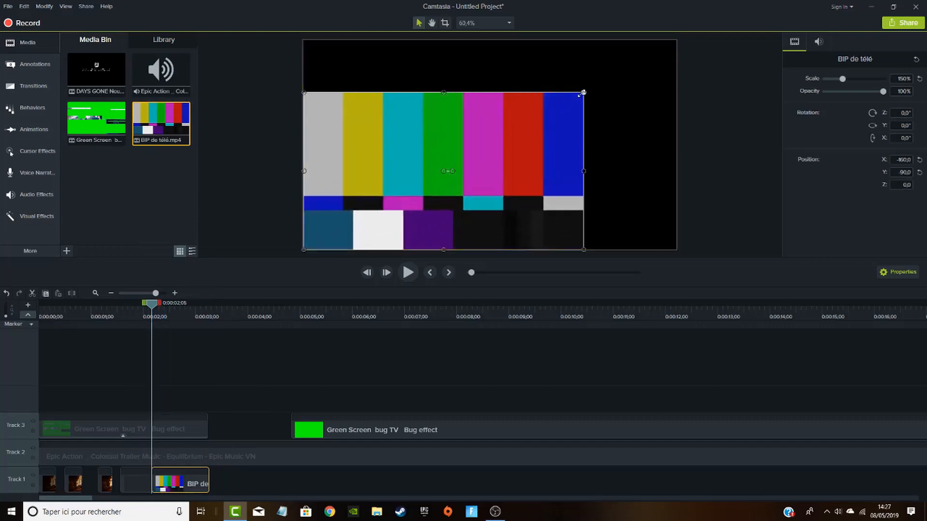
{"action": "left_click_drag", "start_coordinate": [583, 93], "coordinate": [674, 43]}
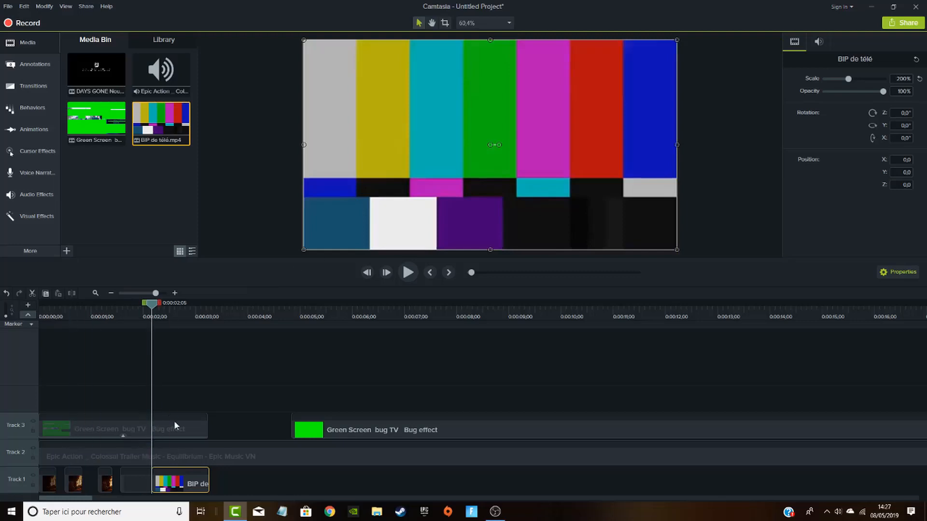
Set the BIP de télé clip's audio gain to 0% and play the edit from the timeline start
{"action": "left_click", "coordinate": [828, 40]}
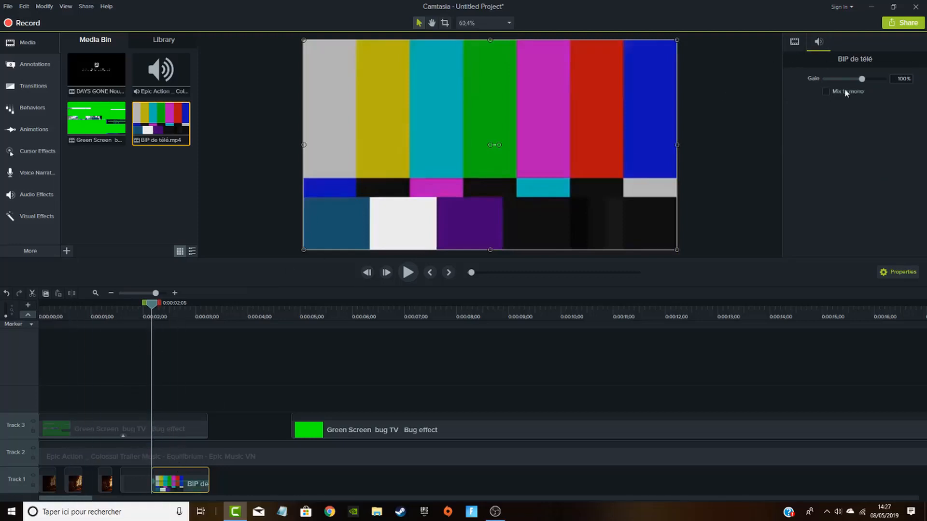
{"action": "left_click_drag", "start_coordinate": [862, 79], "coordinate": [852, 81]}
{"action": "left_click_drag", "start_coordinate": [151, 315], "coordinate": [41, 315]}
{"action": "key", "text": "space"}
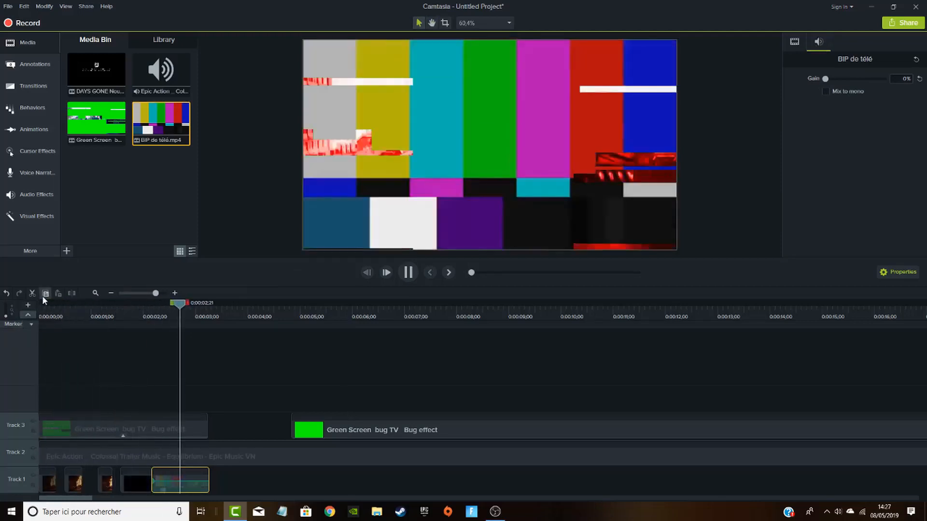
Shift the BIP de télé clip slightly later, extend the preceding DAYS GONE piece to meet it, and play the opening
{"action": "mouse_move", "coordinate": [165, 481]}
{"action": "left_mouse_down"}
{"action": "mouse_move", "coordinate": [184, 490]}
{"action": "mouse_move", "coordinate": [155, 481]}
{"action": "left_mouse_up"}
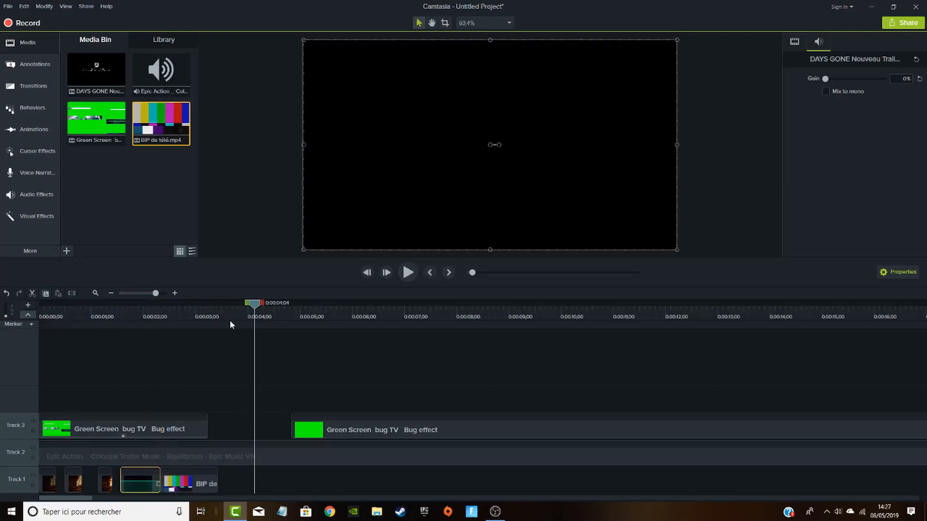
{"action": "left_click_drag", "start_coordinate": [239, 308], "coordinate": [1, 352]}
{"action": "key", "text": "space"}
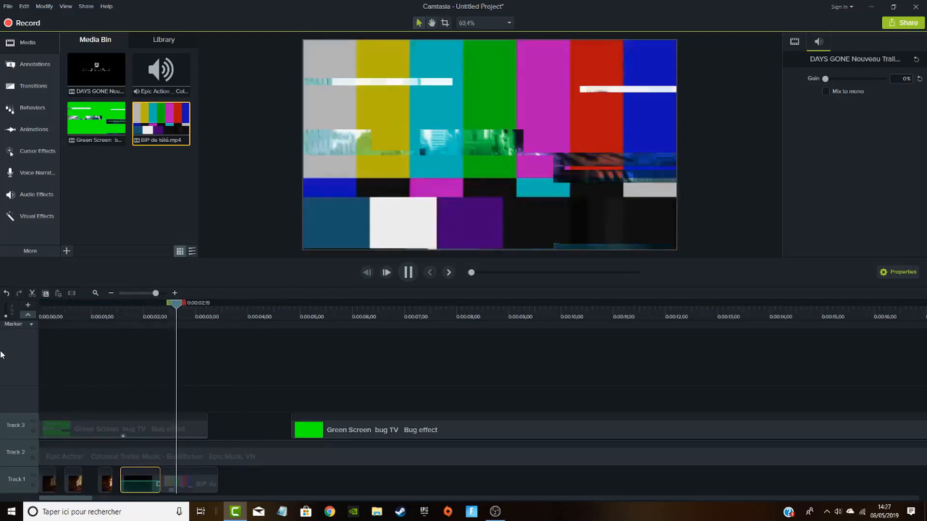
{"action": "key", "text": "space"}
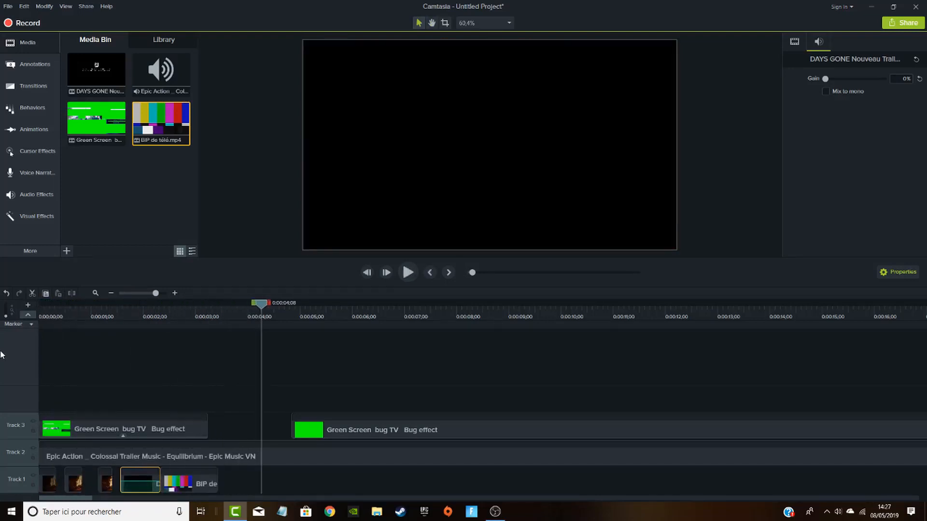
Nudge the BIP de télé clip a few more frames later, lengthen the DAYS GONE piece up to it, and replay the opening
{"action": "mouse_move", "coordinate": [179, 489]}
{"action": "left_mouse_down"}
{"action": "mouse_move", "coordinate": [212, 488]}
{"action": "mouse_move", "coordinate": [163, 481]}
{"action": "mouse_move", "coordinate": [176, 487]}
{"action": "left_mouse_up"}
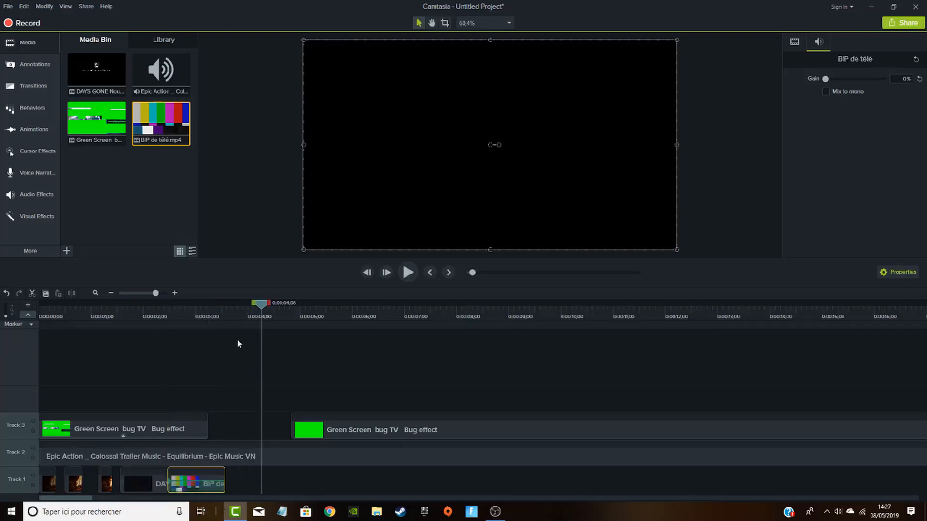
{"action": "left_click_drag", "start_coordinate": [259, 307], "coordinate": [5, 343]}
{"action": "key", "text": "space"}
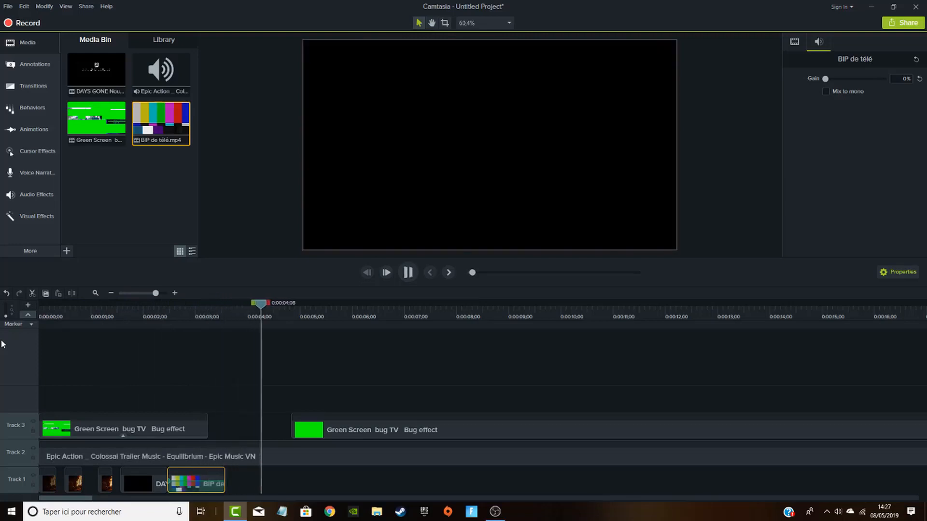
{"action": "left_click", "coordinate": [13, 69]}
{"action": "left_click", "coordinate": [35, 88]}
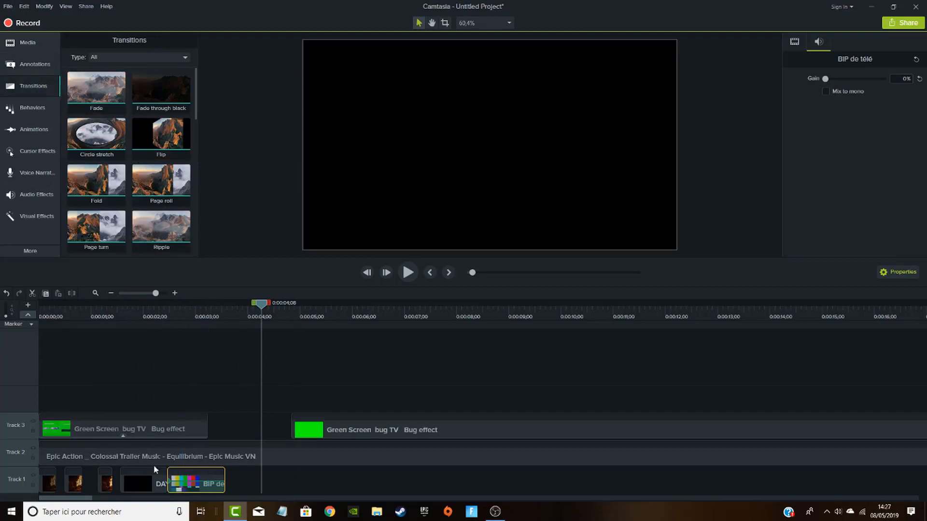
Raise the last DAYS GONE piece's audio gain to 78% and play the opening from the start
{"action": "left_click", "coordinate": [152, 488]}
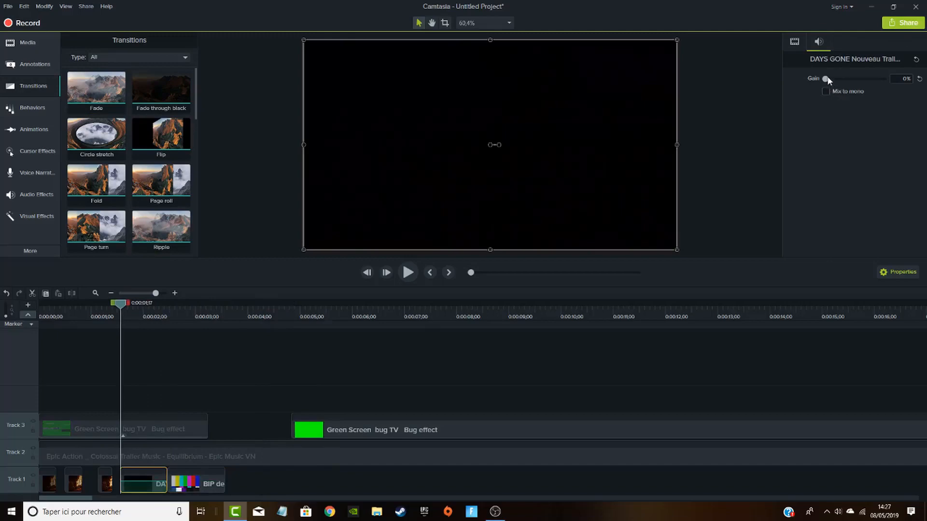
{"action": "left_click", "coordinate": [854, 79]}
{"action": "key", "text": "space"}
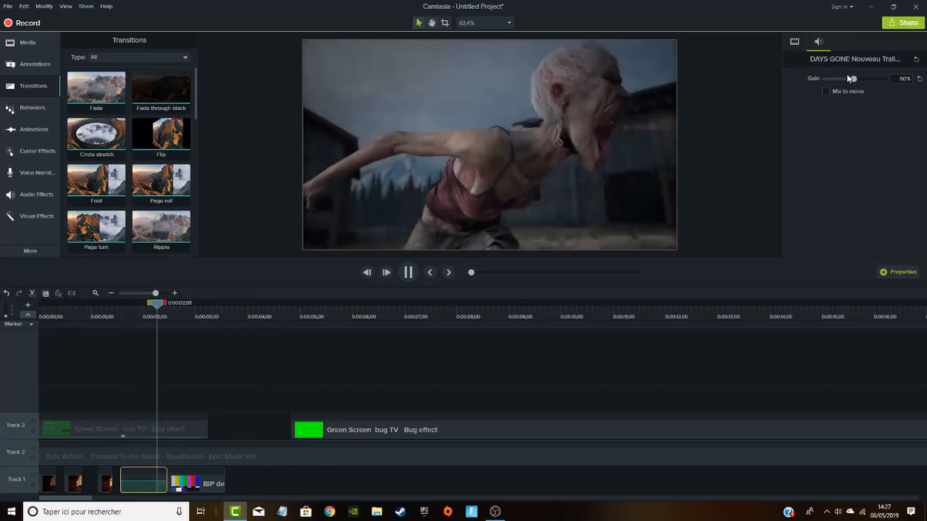
{"action": "key", "text": "space"}
{"action": "left_click", "coordinate": [857, 79]}
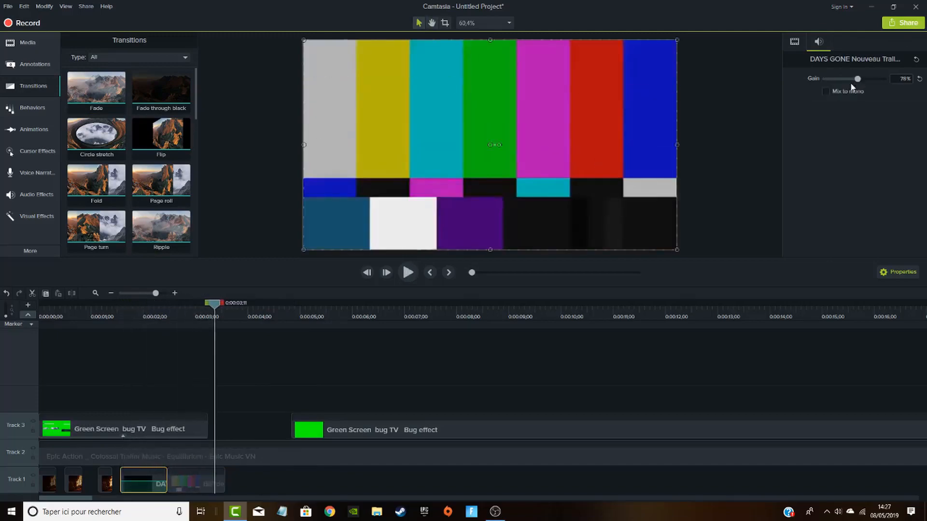
{"action": "left_click_drag", "start_coordinate": [215, 307], "coordinate": [1, 332]}
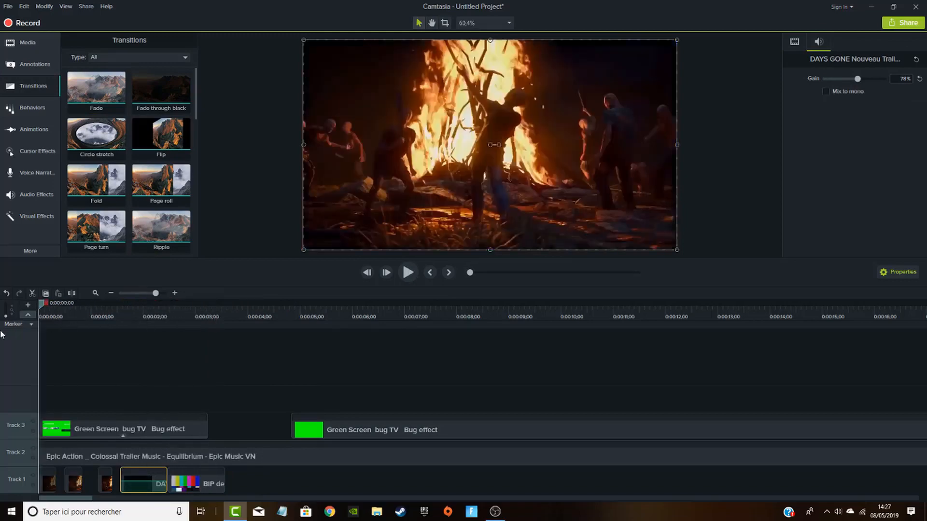
{"action": "key", "text": "space"}
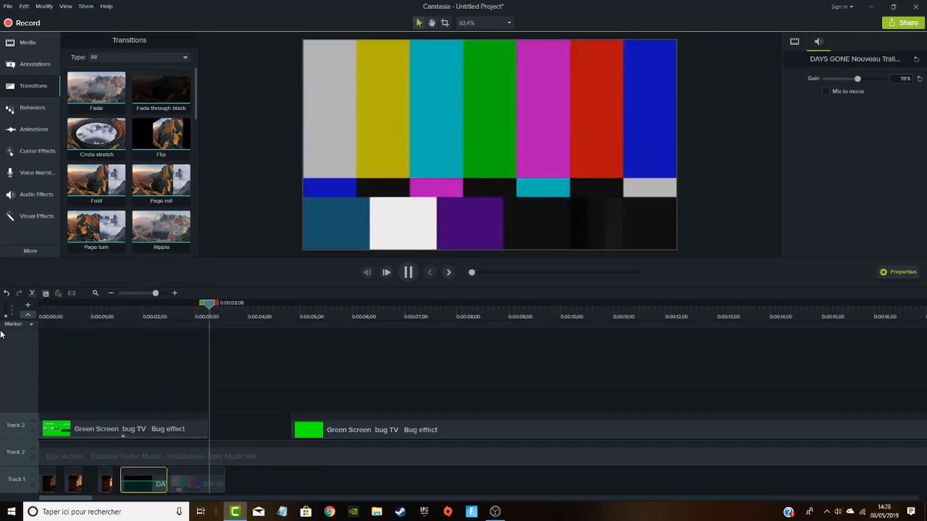
{"action": "key", "text": "space"}
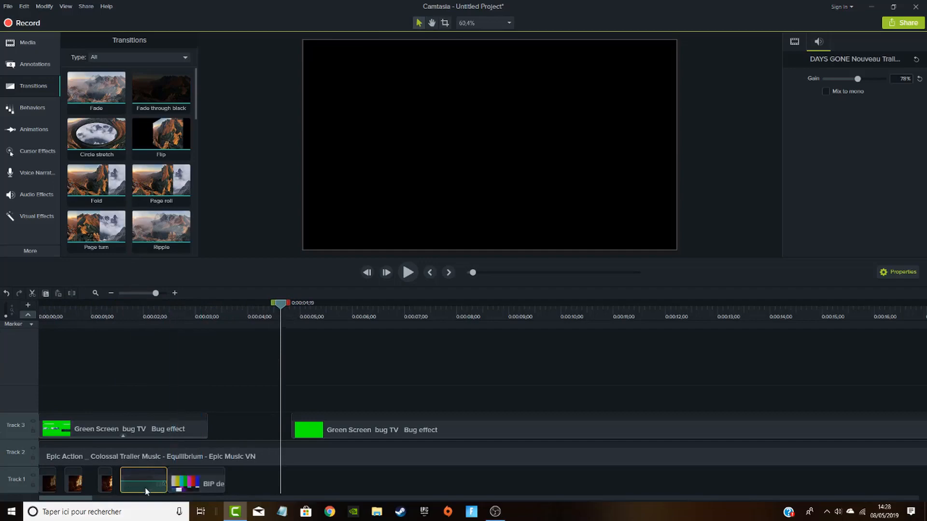
Move the last DAYS GONE piece onto a new Track 4 and extend its end to 0;00;03;07, checking it with playback
{"action": "left_click_drag", "start_coordinate": [146, 487], "coordinate": [183, 403]}
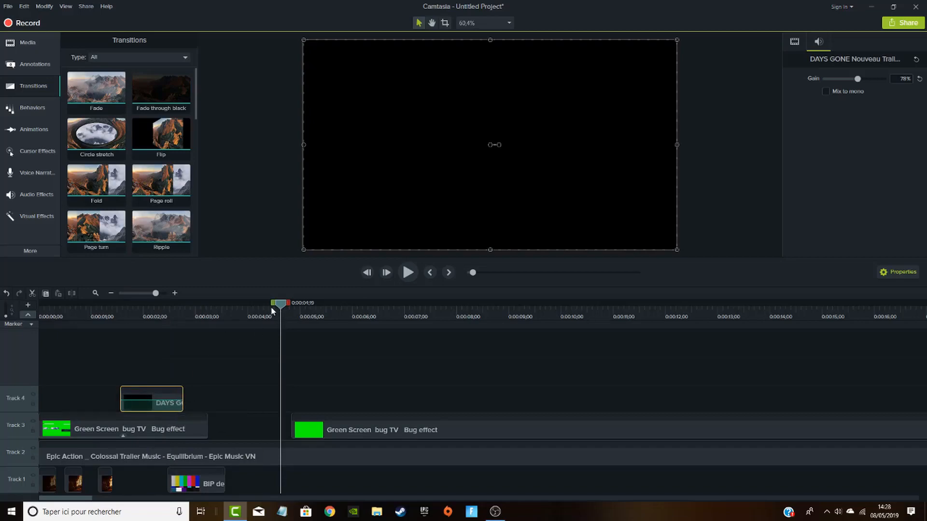
{"action": "left_click_drag", "start_coordinate": [272, 310], "coordinate": [1, 342]}
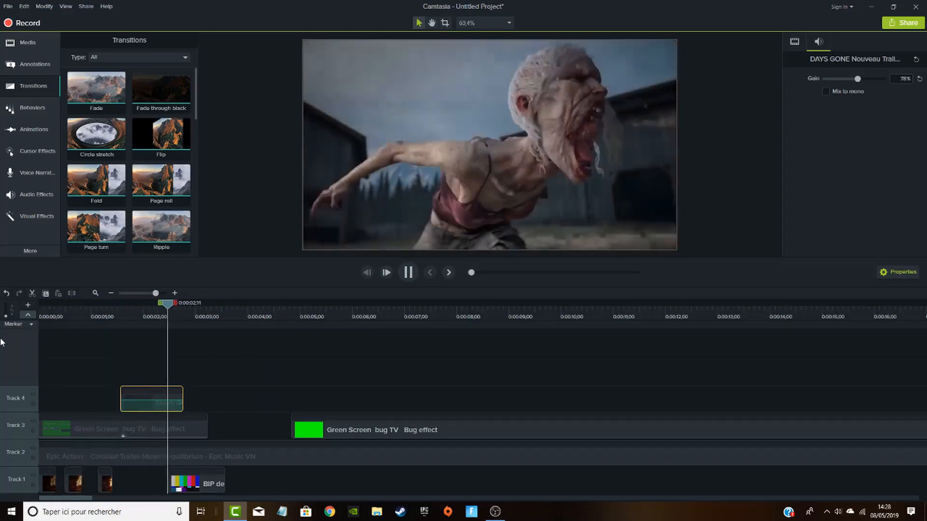
{"action": "key", "text": "space"}
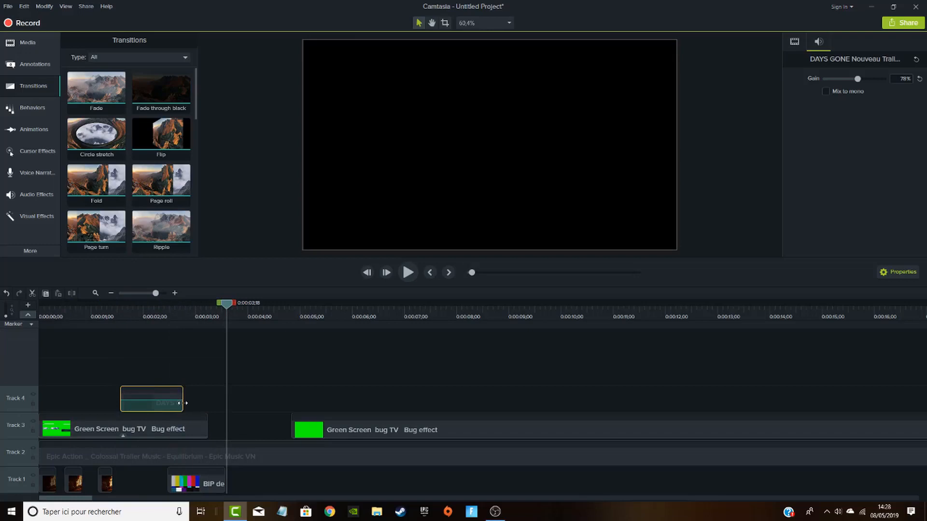
{"action": "left_click_drag", "start_coordinate": [184, 403], "coordinate": [207, 403]}
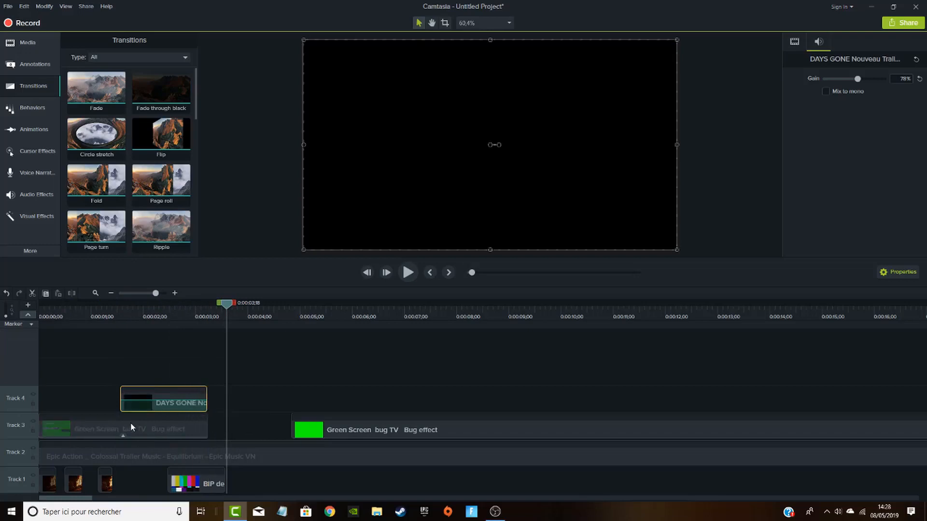
Restack the first green-screen glitch piece above the last DAYS GONE piece, on Tracks 4 and 3, and play the opening
{"action": "left_click_drag", "start_coordinate": [130, 422], "coordinate": [134, 376]}
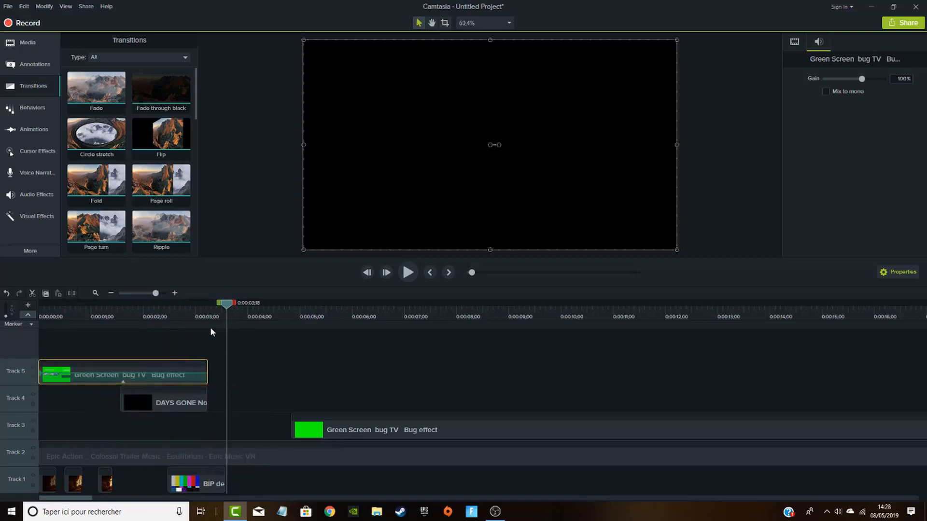
{"action": "mouse_move", "coordinate": [179, 404]}
{"action": "left_mouse_down"}
{"action": "mouse_move", "coordinate": [178, 425]}
{"action": "mouse_move", "coordinate": [173, 401]}
{"action": "left_mouse_up"}
{"action": "left_click_drag", "start_coordinate": [226, 303], "coordinate": [11, 376]}
{"action": "key", "text": "space"}
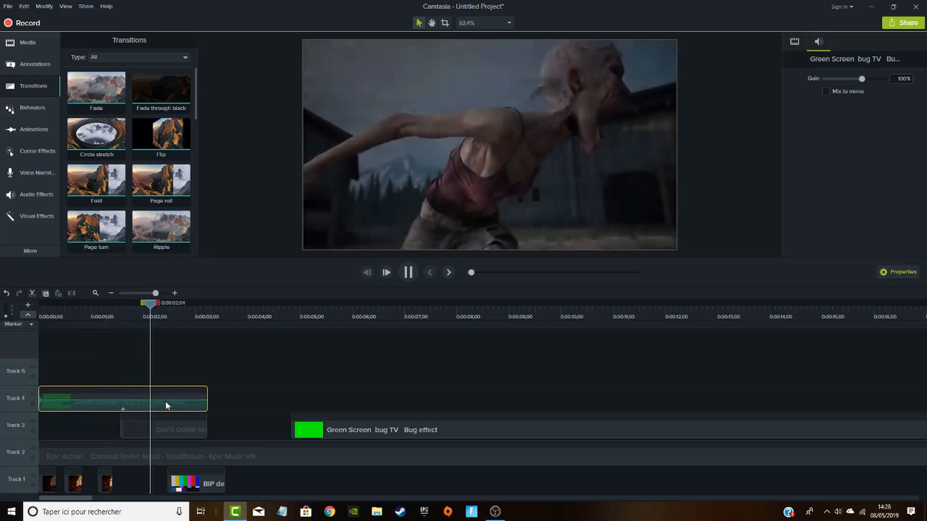
{"action": "key", "text": "space"}
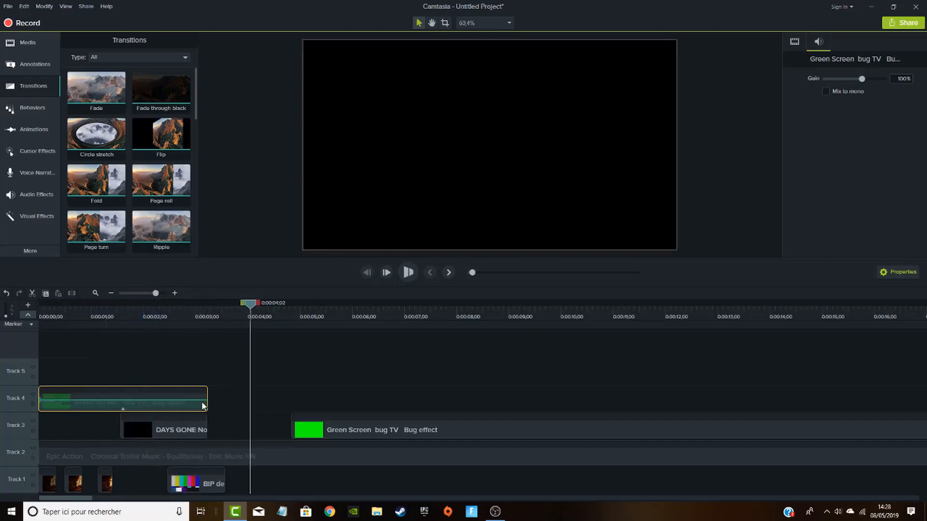
Extend the first glitch piece to 0;00;04;02, then move it to Track 5 and the DAYS GONE piece below it to Track 4
{"action": "left_click_drag", "start_coordinate": [209, 402], "coordinate": [250, 403]}
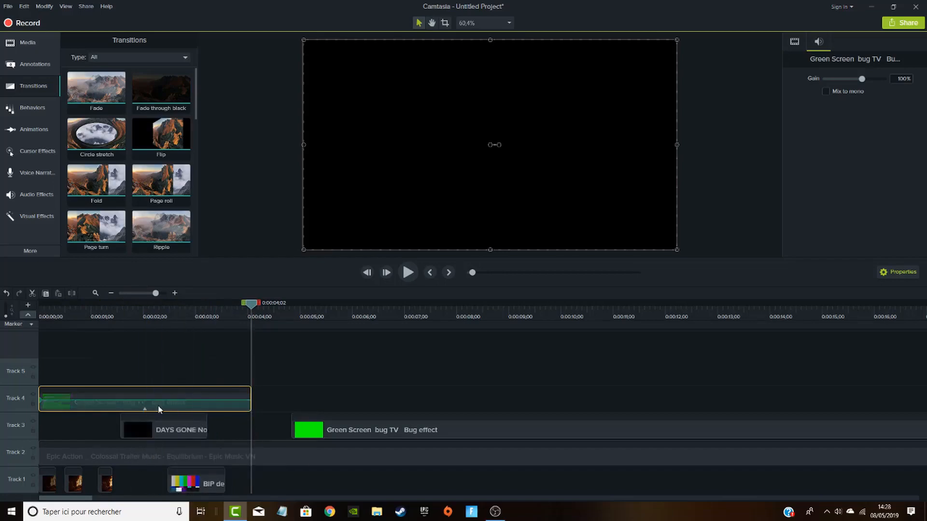
{"action": "left_click_drag", "start_coordinate": [162, 391], "coordinate": [162, 365]}
{"action": "mouse_move", "coordinate": [159, 427]}
{"action": "left_mouse_down"}
{"action": "mouse_move", "coordinate": [163, 404]}
{"action": "mouse_move", "coordinate": [155, 430]}
{"action": "left_mouse_up"}
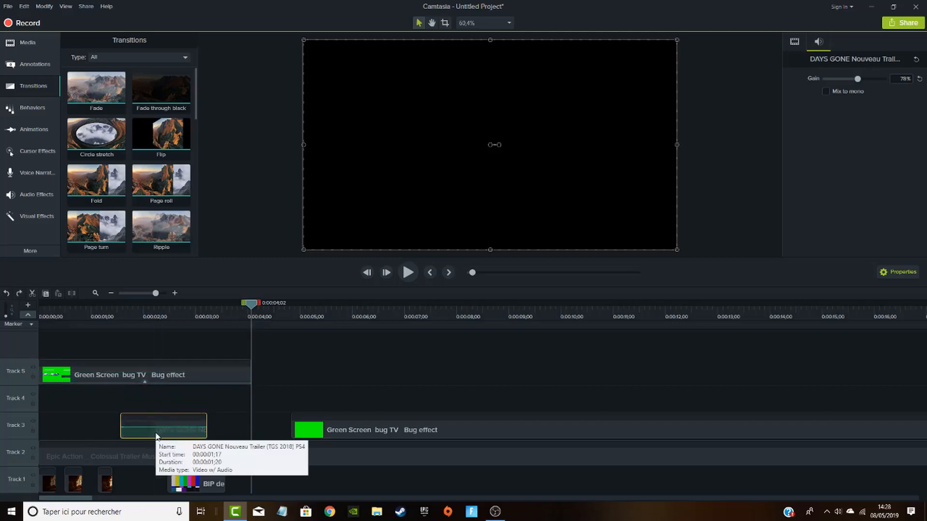
{"action": "left_click_drag", "start_coordinate": [153, 429], "coordinate": [153, 408]}
Move the second green-screen glitch piece to Track 5 and the Epic Action music to Track 3, leaving Track 2 empty
{"action": "left_click", "coordinate": [124, 453]}
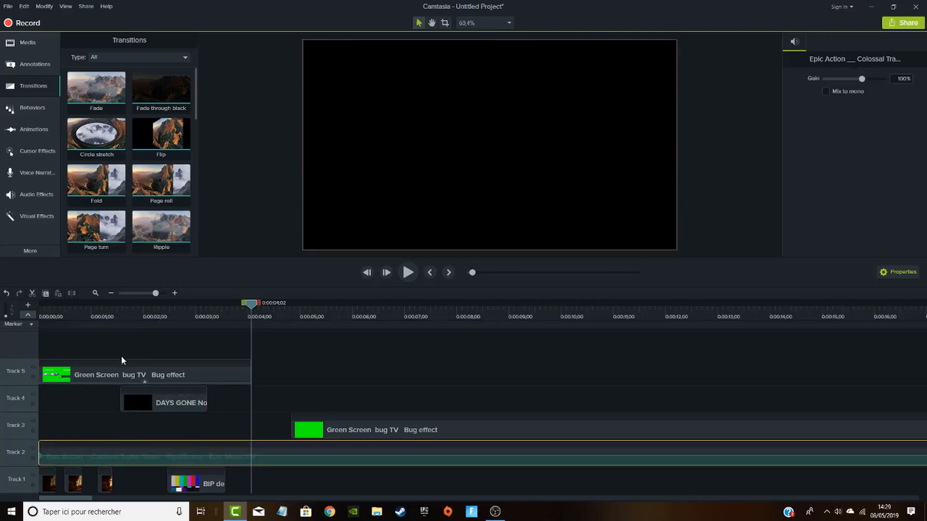
{"action": "left_click_drag", "start_coordinate": [122, 357], "coordinate": [106, 451]}
{"action": "left_click_drag", "start_coordinate": [323, 430], "coordinate": [318, 389]}
{"action": "left_click_drag", "start_coordinate": [252, 466], "coordinate": [213, 426]}
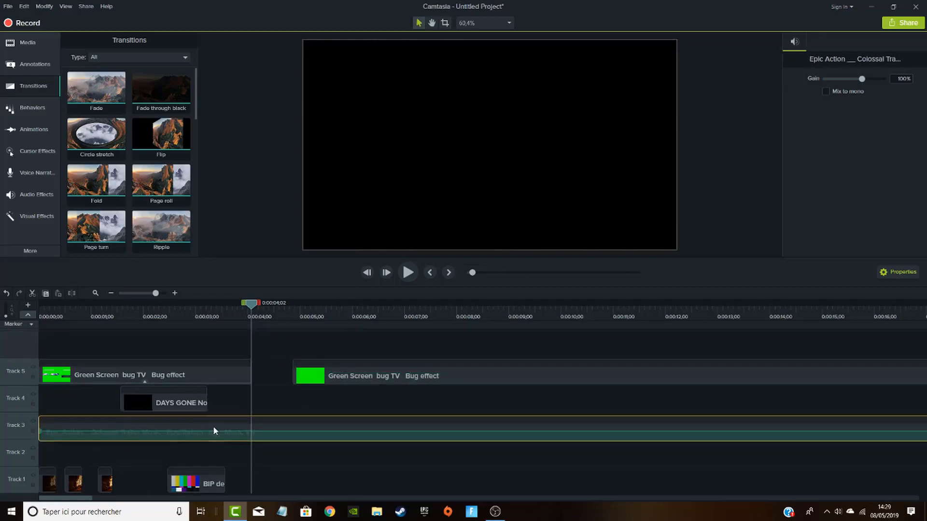
Try to move the BIP de télé clip from Track 1 onto Track 2, and undo the move
{"action": "left_click", "coordinate": [152, 400]}
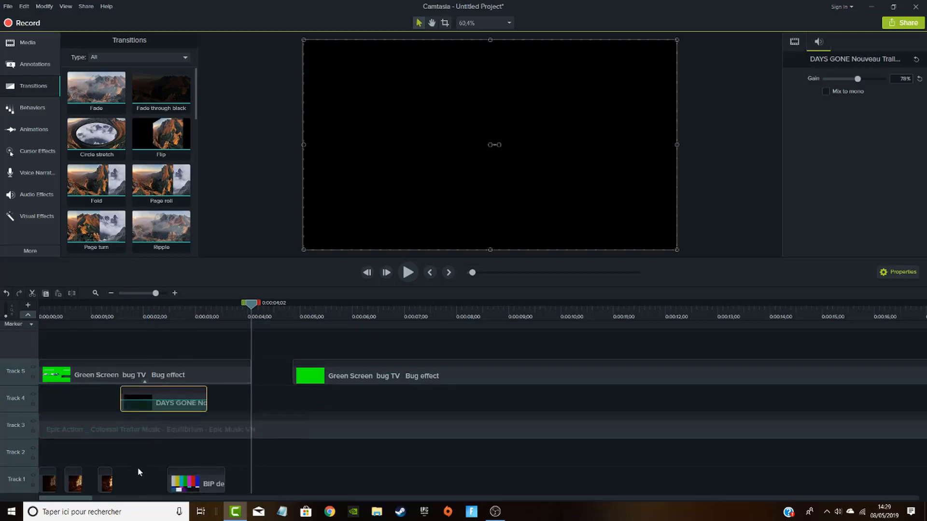
{"action": "left_click_drag", "start_coordinate": [183, 481], "coordinate": [181, 440]}
{"action": "key", "text": "ctrl+z"}
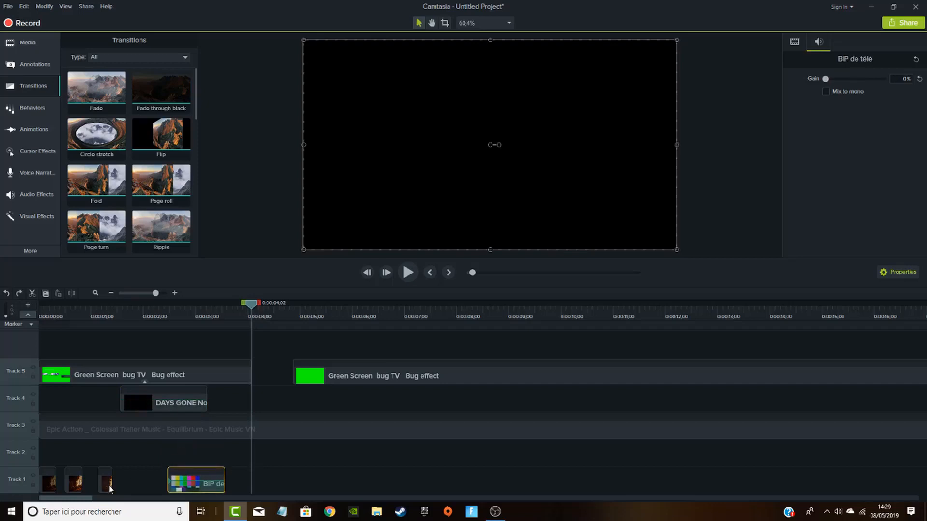
Move the three short DAYS GONE shots and the BIP de télé clip to Track 2, and the longer DAYS GONE piece to Track 1 after the third shot
{"action": "left_click_drag", "start_coordinate": [107, 484], "coordinate": [110, 444]}
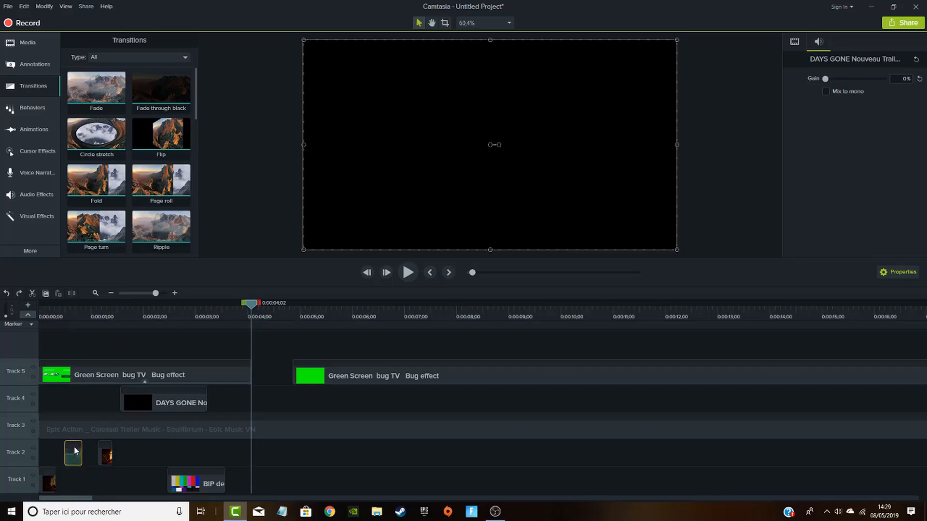
{"action": "left_click_drag", "start_coordinate": [49, 485], "coordinate": [51, 449]}
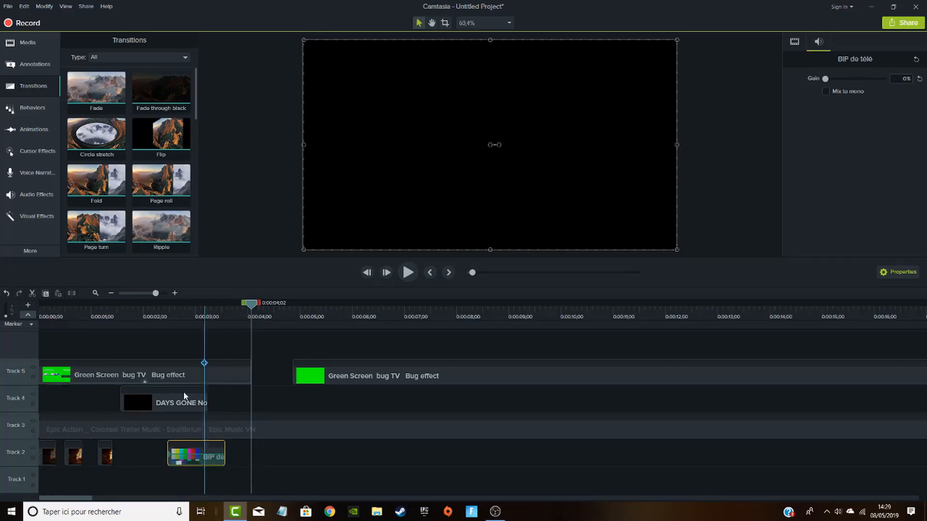
{"action": "left_click_drag", "start_coordinate": [166, 402], "coordinate": [157, 489]}
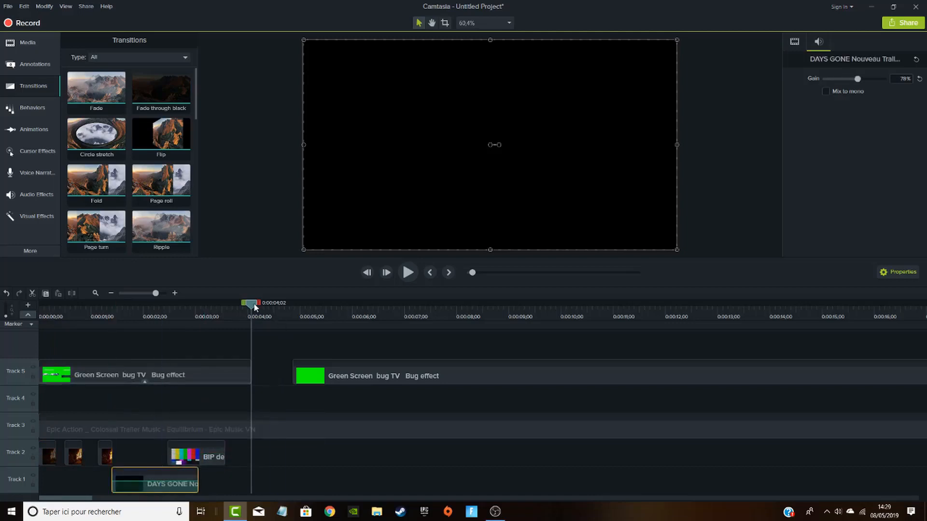
Extend the end of the DAYS GONE piece on Track 1 to match the BIP de télé clip's end, and play the opening
{"action": "left_click_drag", "start_coordinate": [255, 306], "coordinate": [51, 352]}
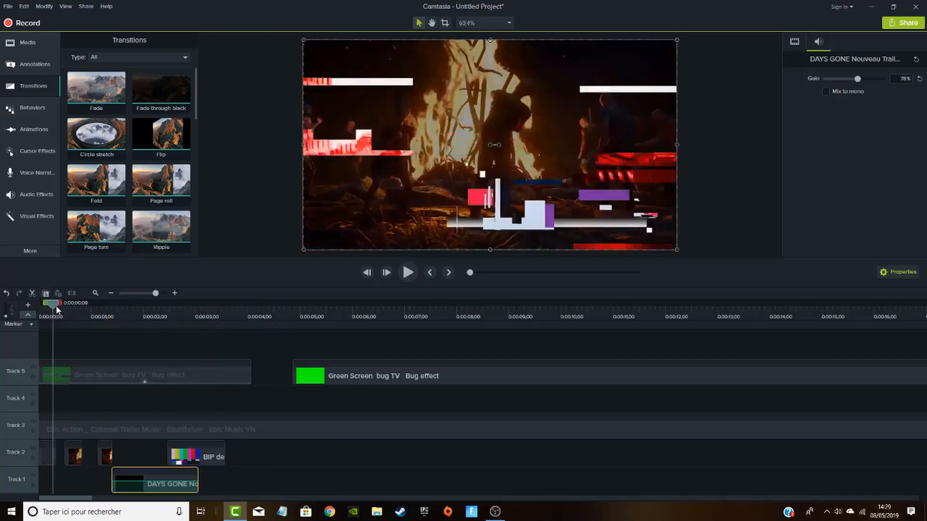
{"action": "left_click_drag", "start_coordinate": [51, 305], "coordinate": [175, 353]}
{"action": "left_click_drag", "start_coordinate": [199, 483], "coordinate": [210, 485]}
{"action": "left_click_drag", "start_coordinate": [175, 303], "coordinate": [1, 339]}
{"action": "key", "text": "space"}
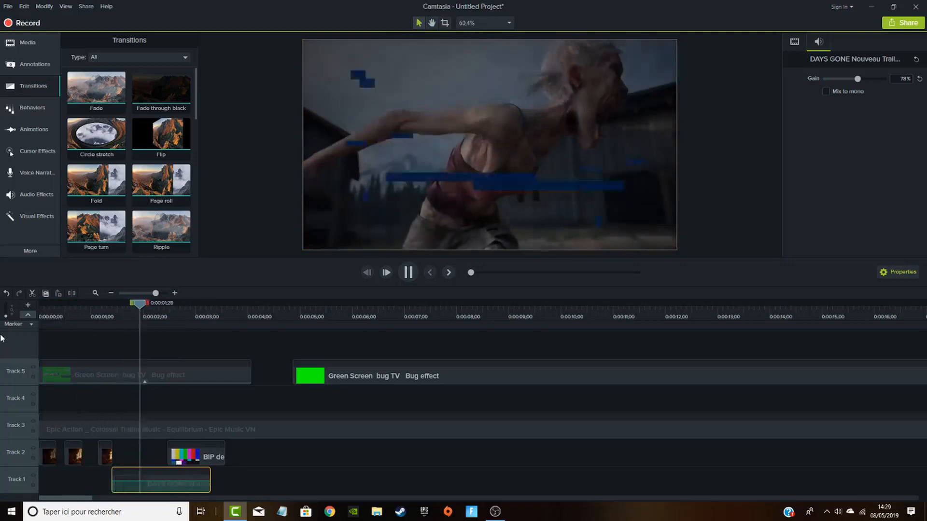
{"action": "key", "text": "space"}
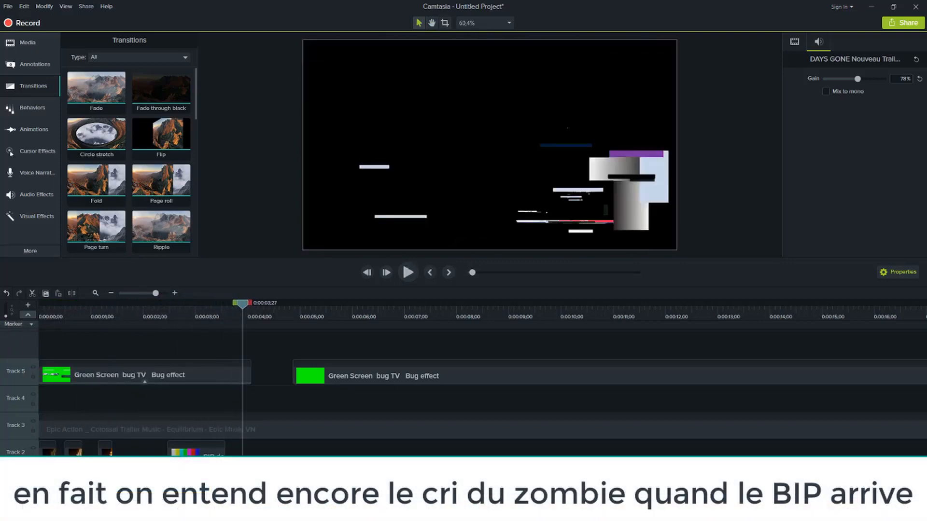
{"action": "key", "text": "space"}
{"action": "key", "text": "space"}
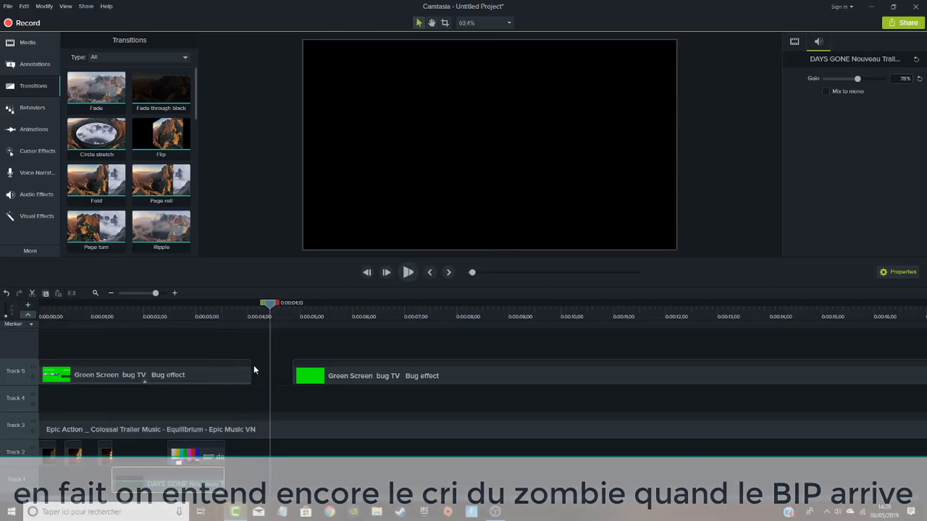
Shorten the first green-screen glitch piece to end with the BIP de télé clip, and play from the start
{"action": "left_click_drag", "start_coordinate": [250, 372], "coordinate": [224, 375]}
{"action": "left_click_drag", "start_coordinate": [273, 313], "coordinate": [2, 342]}
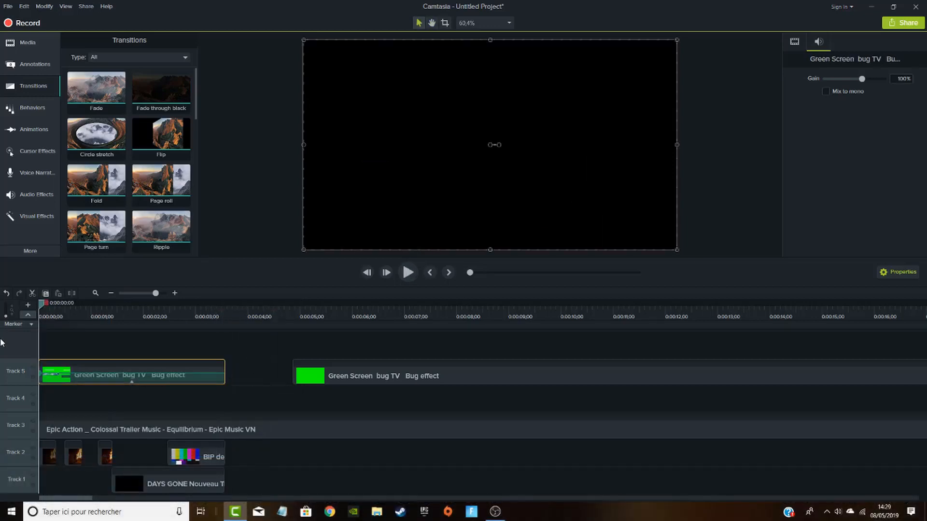
{"action": "key", "text": "space"}
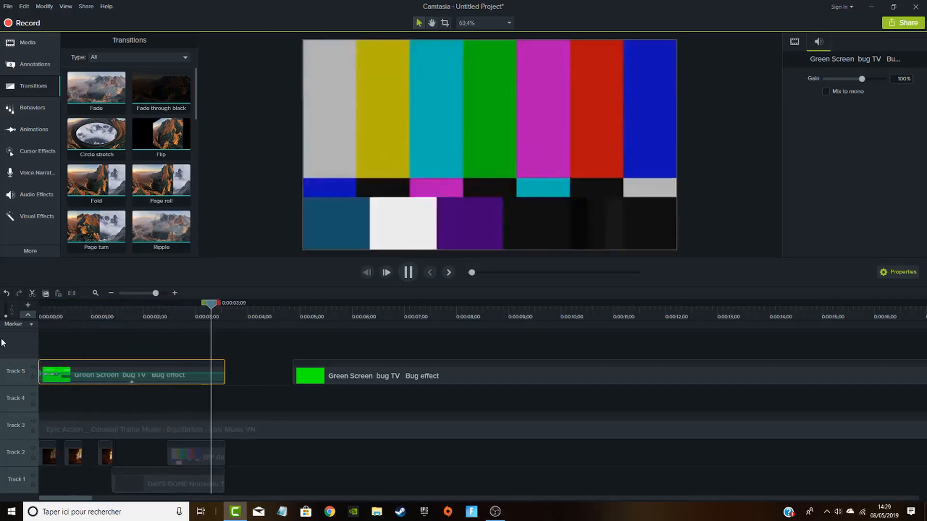
{"action": "key", "text": "space"}
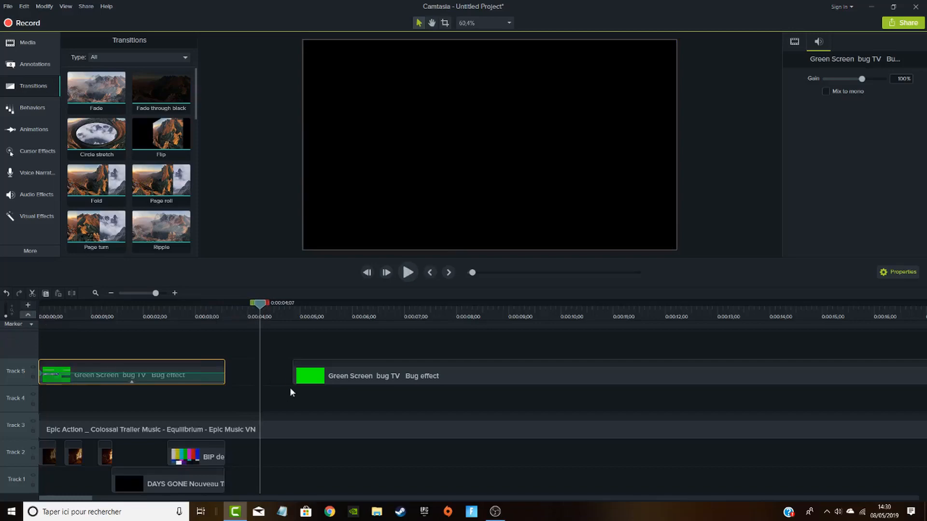
Apply the Fade Out audio effect to the DAYS GONE piece on Track 1 and play the opening from the start
{"action": "left_click", "coordinate": [192, 489]}
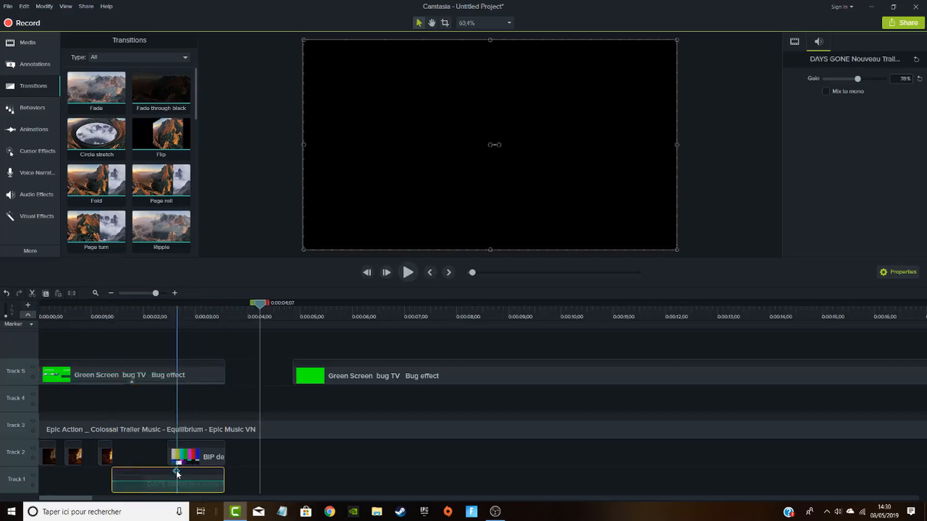
{"action": "left_click", "coordinate": [31, 147]}
{"action": "left_click", "coordinate": [32, 127]}
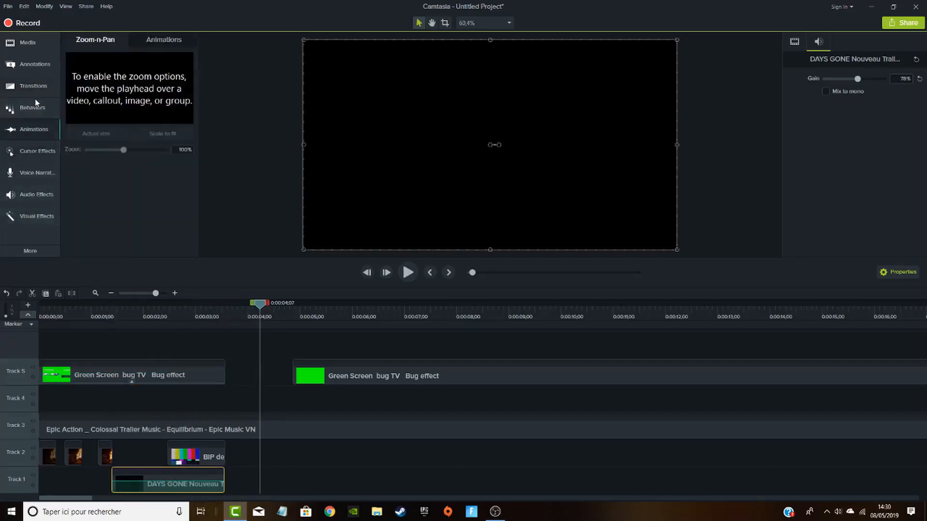
{"action": "left_click", "coordinate": [34, 104]}
{"action": "left_click", "coordinate": [33, 156]}
{"action": "left_click", "coordinate": [30, 188]}
{"action": "left_click", "coordinate": [29, 172]}
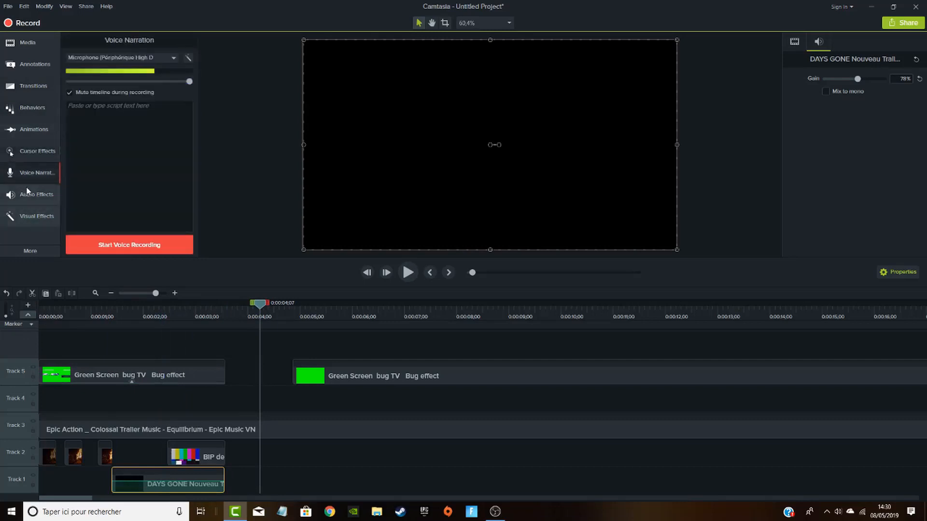
{"action": "left_click", "coordinate": [30, 194]}
{"action": "left_click_drag", "start_coordinate": [152, 128], "coordinate": [193, 480]}
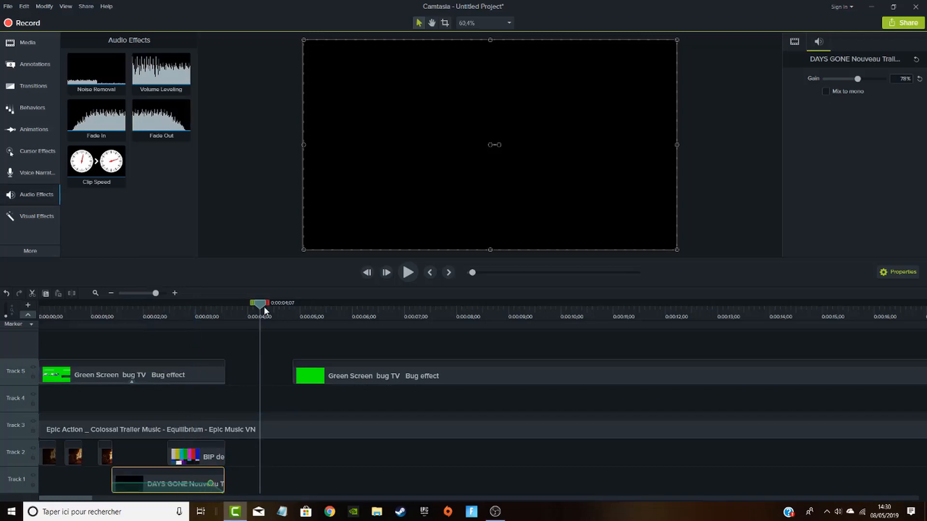
{"action": "left_click_drag", "start_coordinate": [264, 306], "coordinate": [1, 333]}
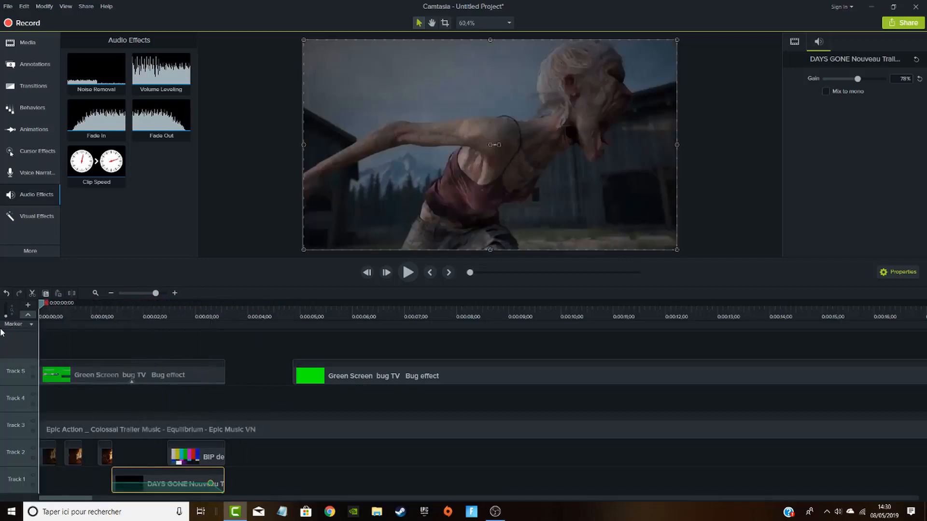
{"action": "key", "text": "space"}
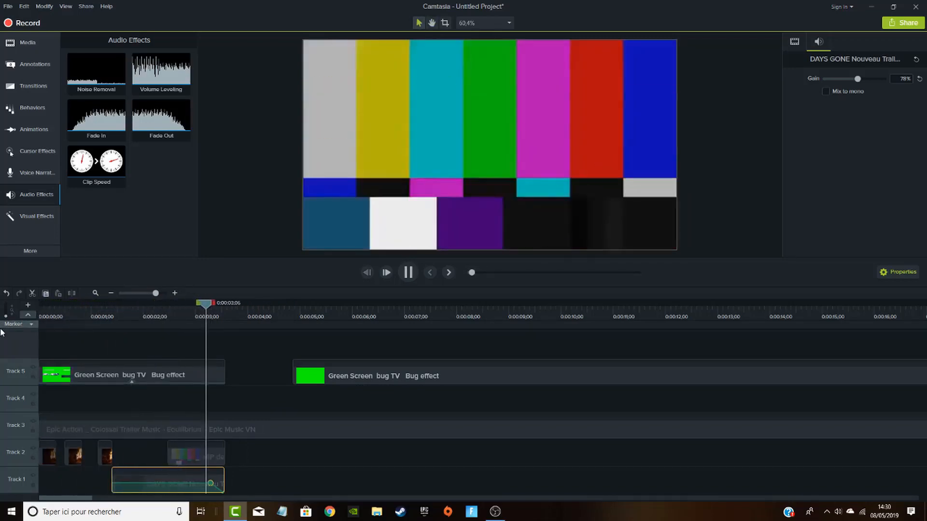
{"action": "key", "text": "space"}
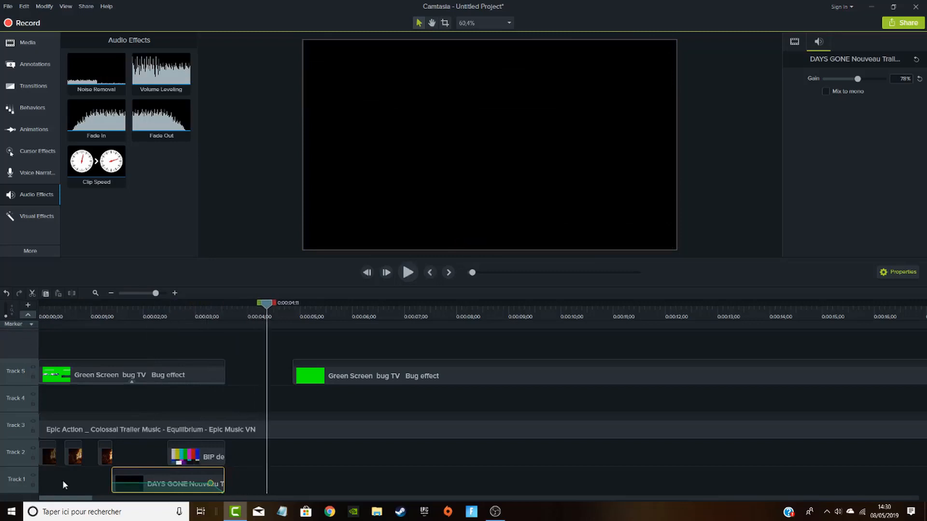
Start the audio fade of the Track 1 DAYS GONE piece earlier, just before the 3-second mark, and replay the opening
{"action": "left_click", "coordinate": [203, 485]}
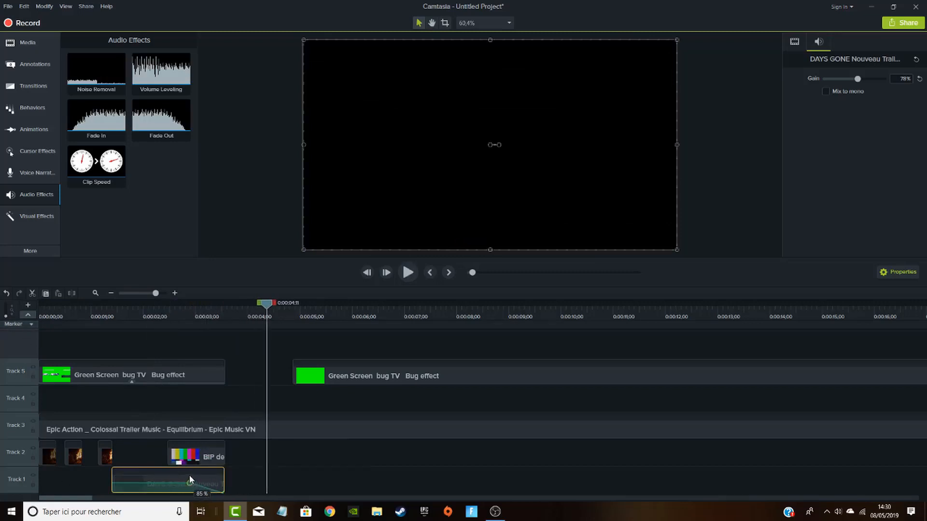
{"action": "mouse_move", "coordinate": [190, 477]}
{"action": "left_mouse_down"}
{"action": "mouse_move", "coordinate": [189, 460]}
{"action": "mouse_move", "coordinate": [185, 477]}
{"action": "left_mouse_up"}
{"action": "left_click_drag", "start_coordinate": [264, 308], "coordinate": [1, 350]}
{"action": "key", "text": "space"}
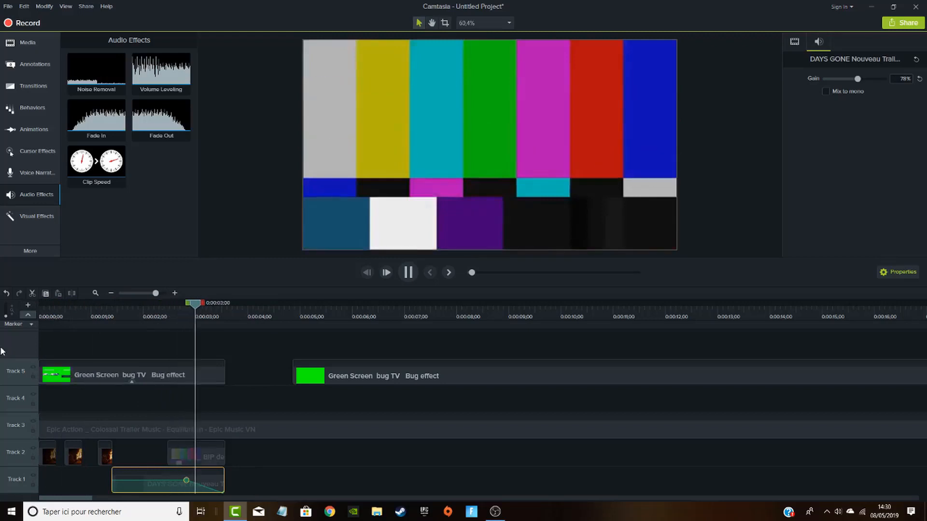
{"action": "key", "text": "space"}
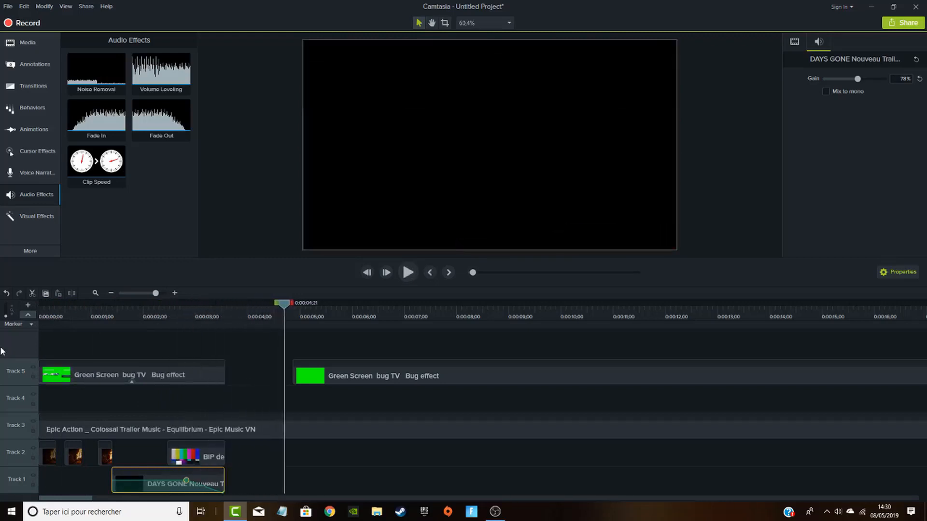
Delete the second green-screen glitch piece from Track 5 and return the playhead to the start
{"action": "left_click_drag", "start_coordinate": [340, 382], "coordinate": [358, 381]}
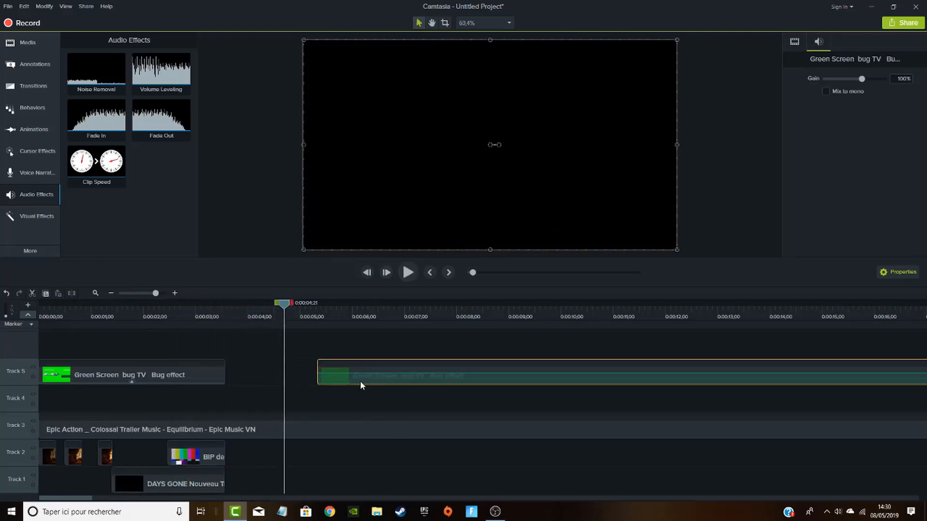
{"action": "key", "text": "Delete"}
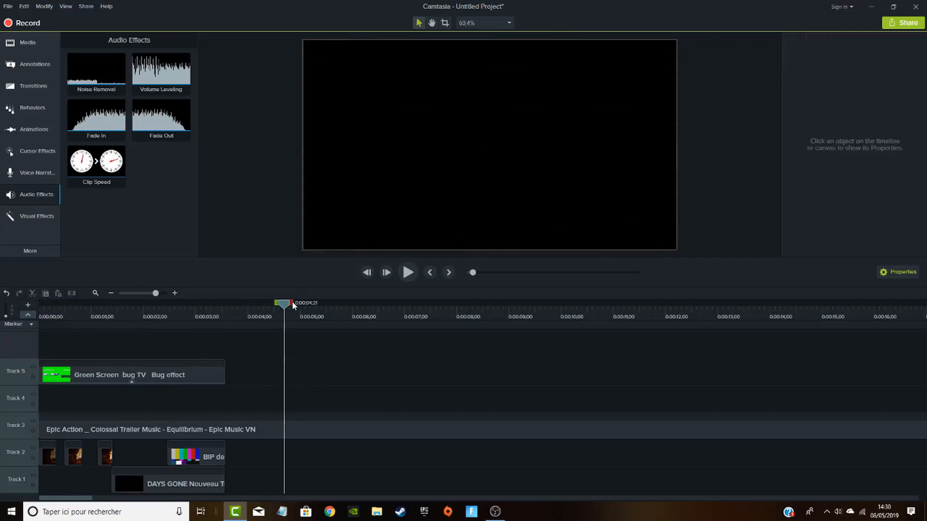
{"action": "left_click_drag", "start_coordinate": [293, 306], "coordinate": [36, 313]}
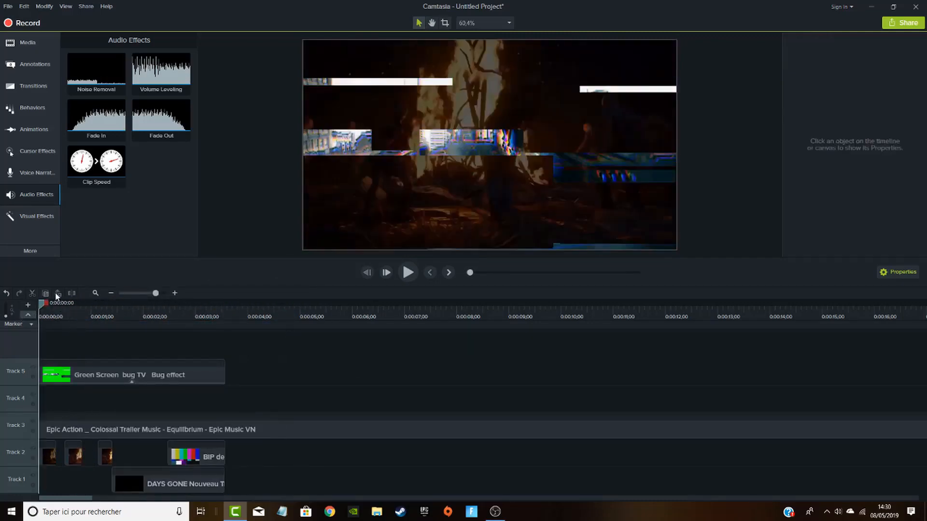
Play the opening in short bursts, pausing around the short DAYS GONE shots on Track 2 to check their timing
{"action": "key", "text": "space"}
{"action": "key", "text": "space"}
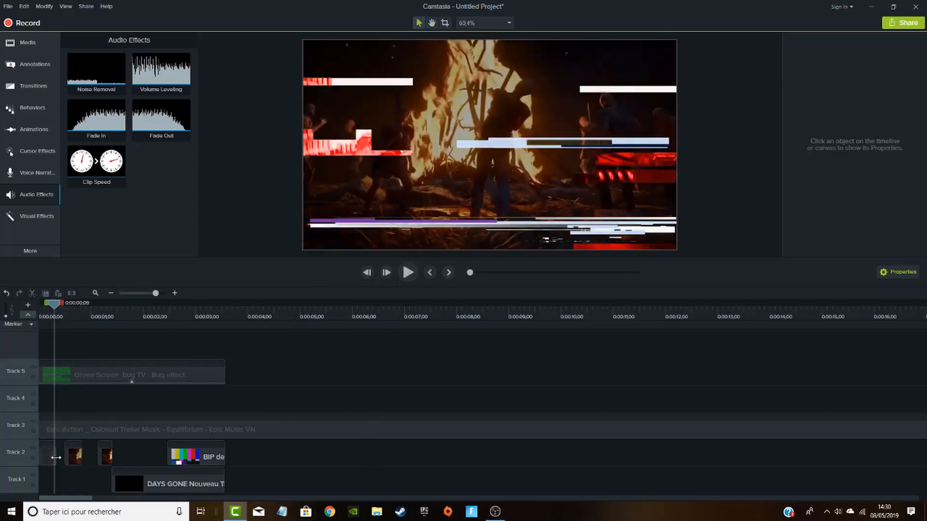
{"action": "key", "text": "space"}
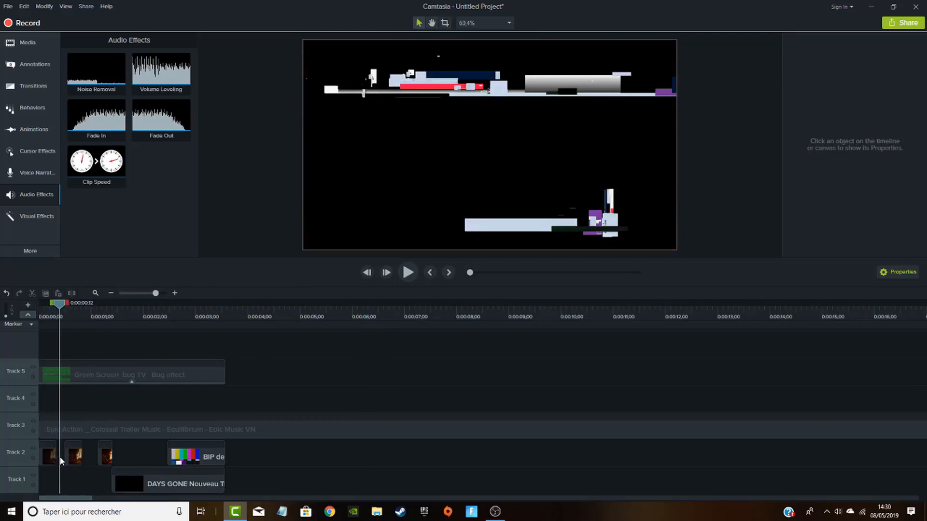
{"action": "key", "text": "space"}
{"action": "key", "text": "space"}
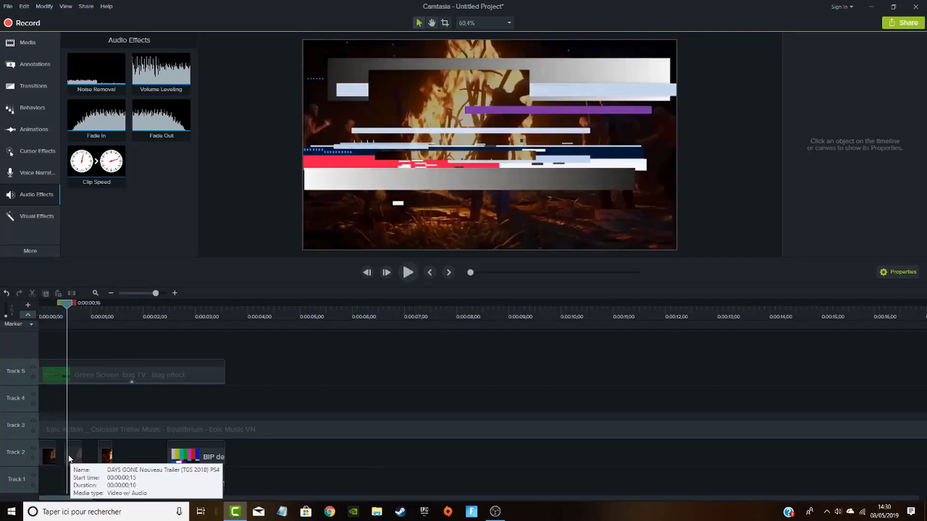
{"action": "key", "text": "space"}
{"action": "key", "text": "space"}
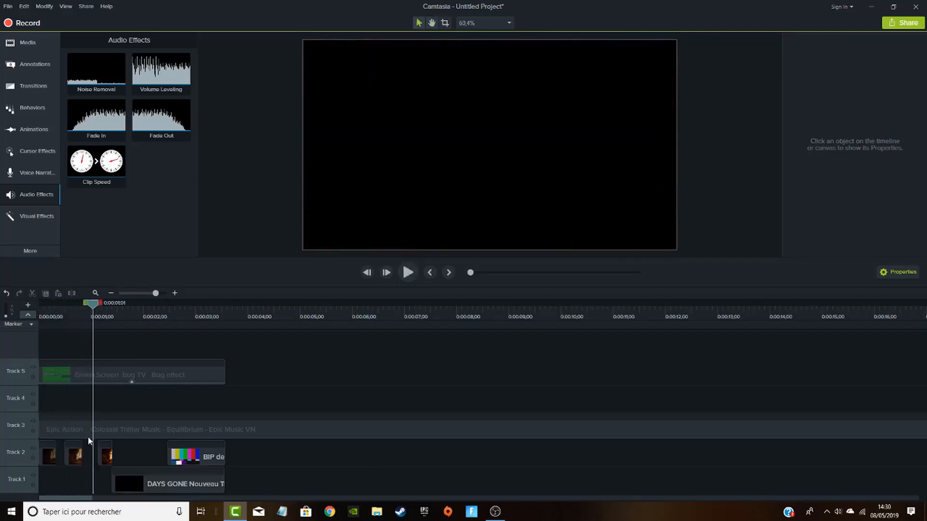
Replay the whole opening several times to review the cuts, TV beep and audio fade, and return to the start
{"action": "left_click_drag", "start_coordinate": [95, 312], "coordinate": [6, 319]}
{"action": "key", "text": "space"}
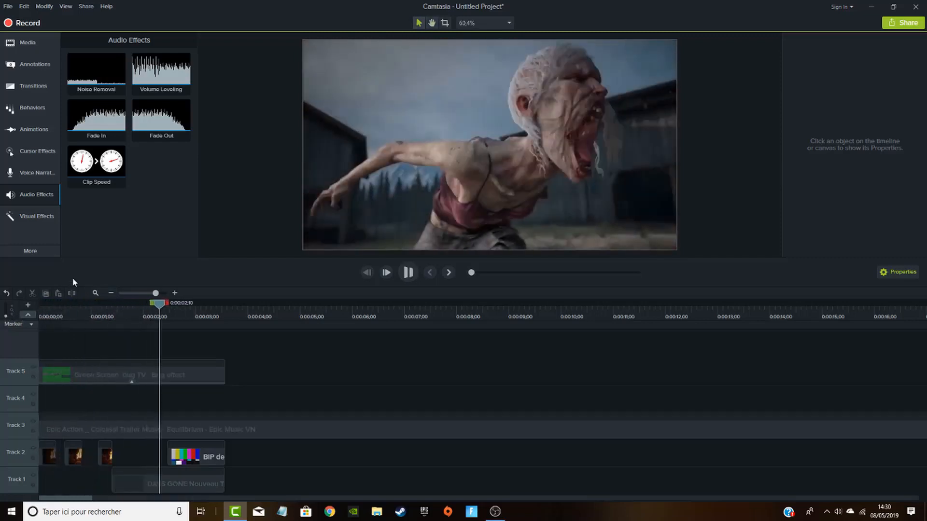
{"action": "left_click_drag", "start_coordinate": [157, 306], "coordinate": [107, 323]}
{"action": "key", "text": "space"}
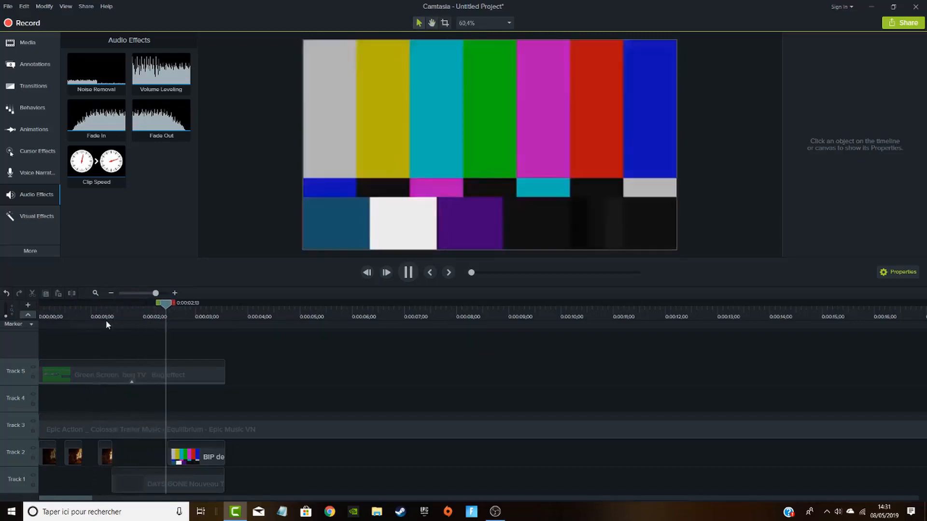
{"action": "key", "text": "space"}
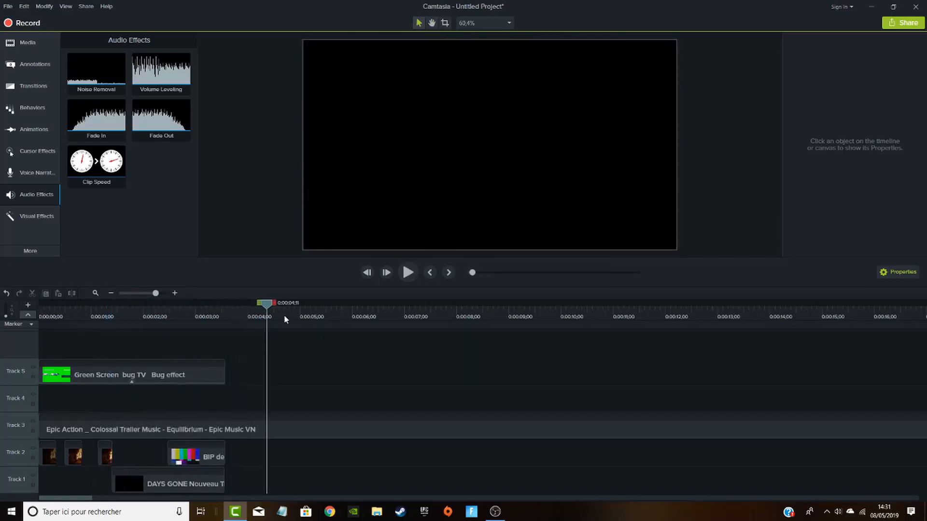
{"action": "left_click_drag", "start_coordinate": [153, 318], "coordinate": [2, 338]}
{"action": "key", "text": "space"}
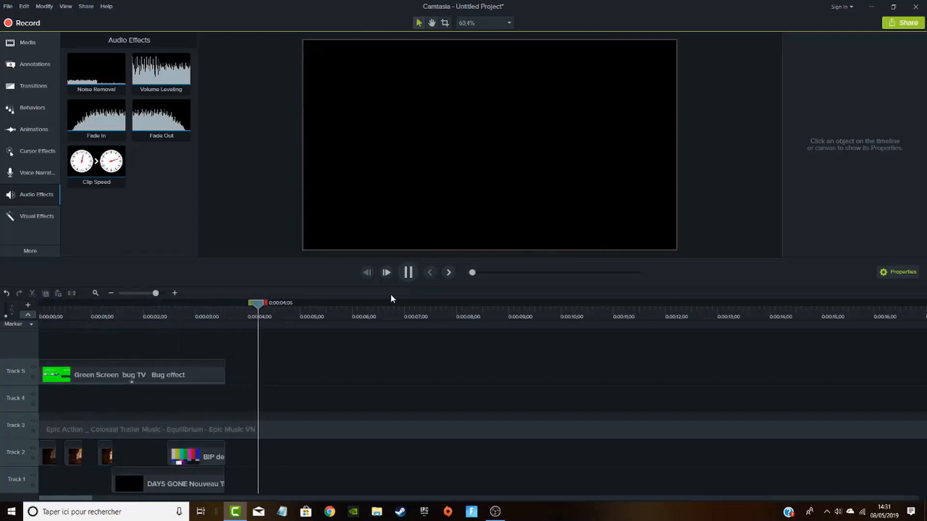
{"action": "key", "text": "space"}
{"action": "left_click_drag", "start_coordinate": [270, 303], "coordinate": [112, 304]}
{"action": "left_click_drag", "start_coordinate": [49, 318], "coordinate": [35, 311]}
{"action": "left_click", "coordinate": [40, 310]}
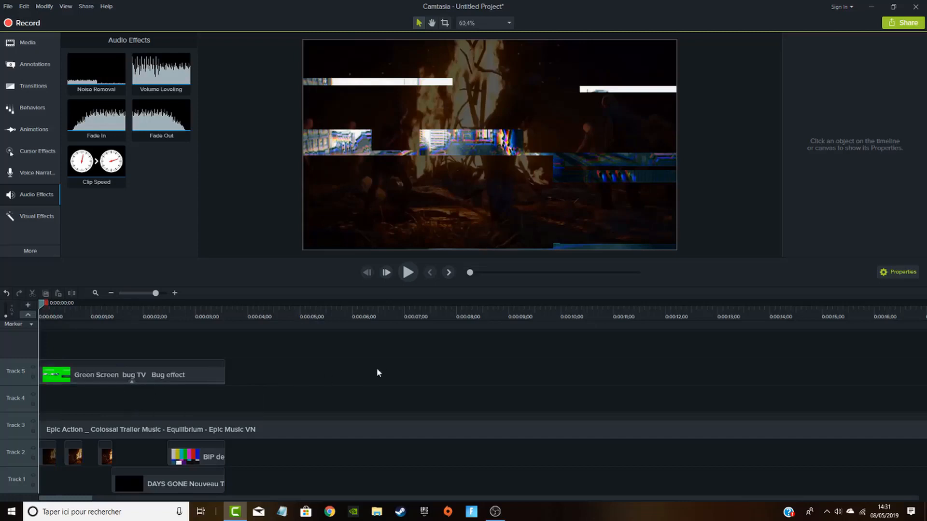
Open the local file export with Custom production settings, view the format choices, and close the Production Wizard without exporting
{"action": "left_click", "coordinate": [903, 22]}
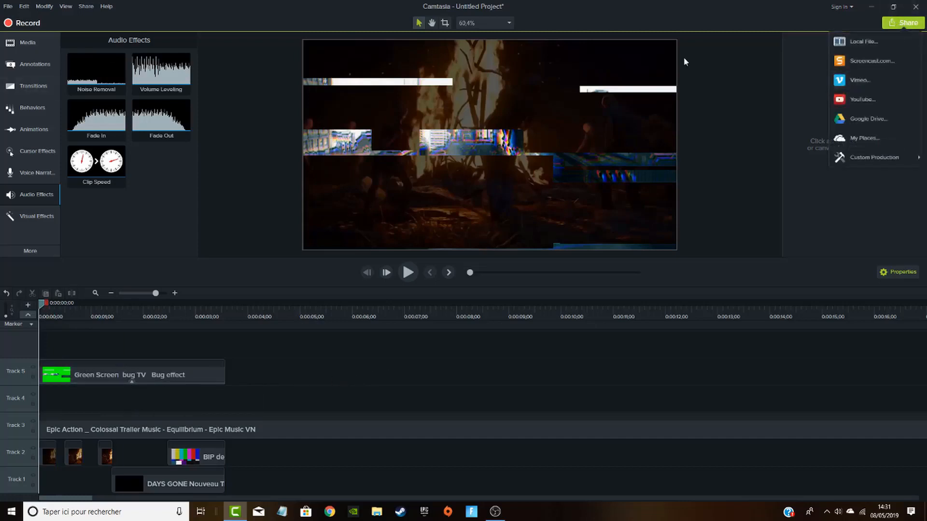
{"action": "left_click", "coordinate": [874, 41]}
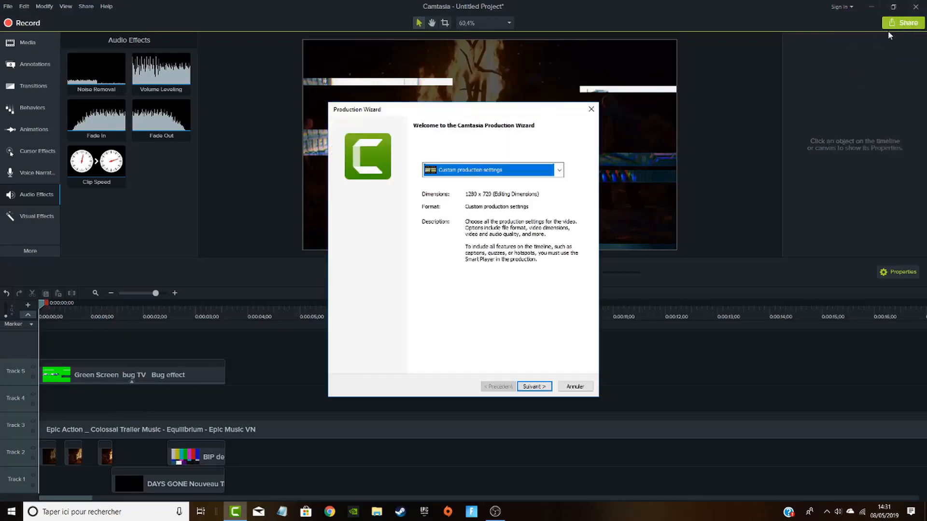
{"action": "left_click", "coordinate": [535, 388]}
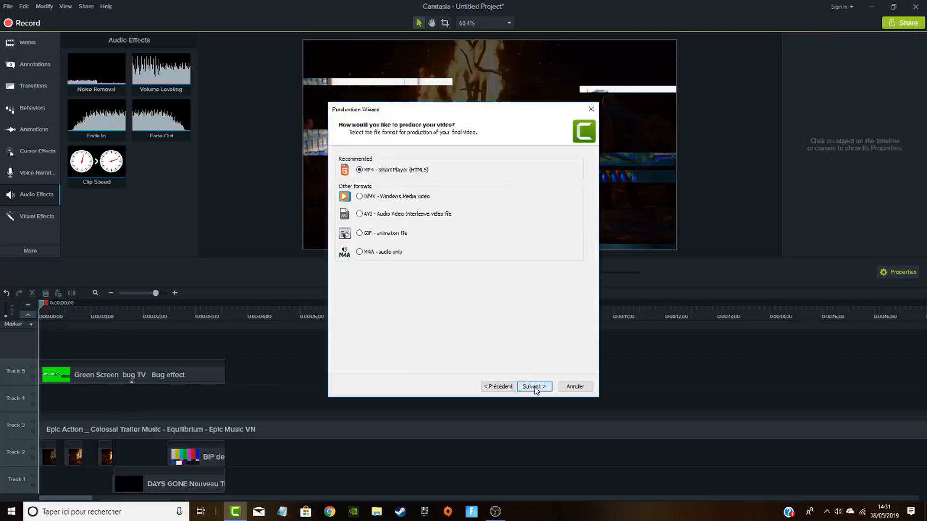
{"action": "left_click", "coordinate": [505, 389]}
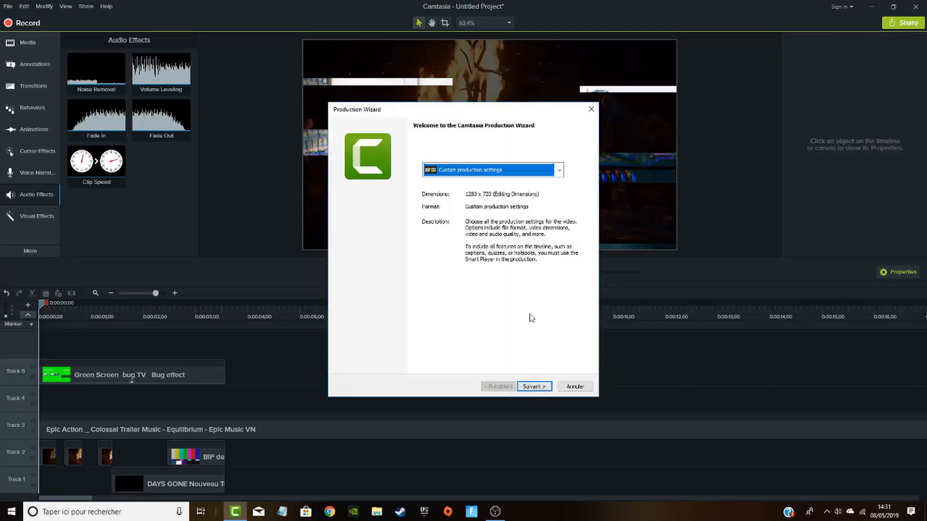
{"action": "left_click", "coordinate": [592, 109]}
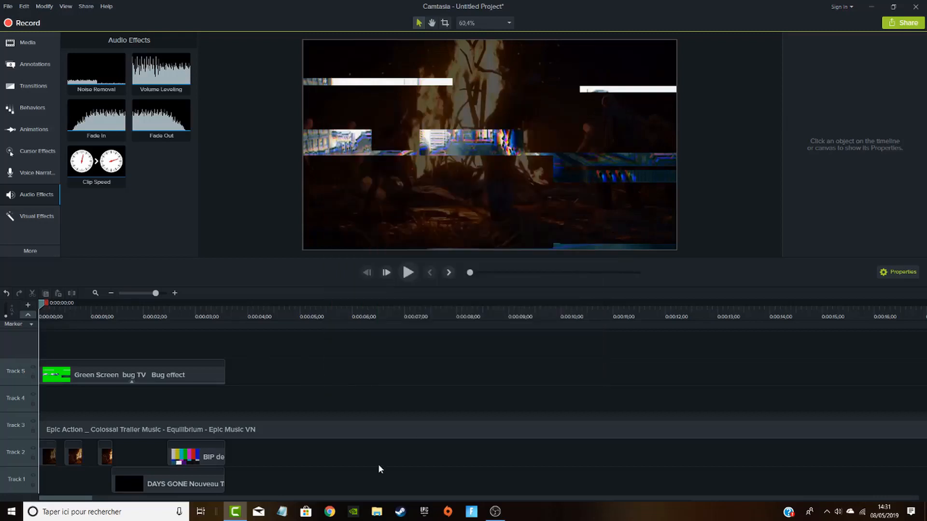